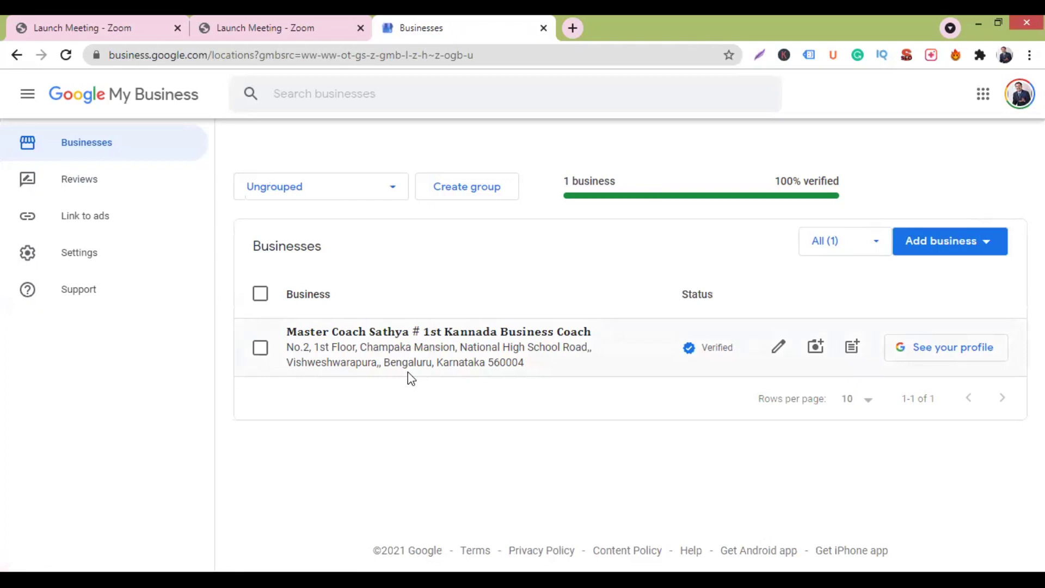
# Open the verified business's dashboard and examine its performance figures, latest post and customer photos.
pyautogui.click(412, 349)
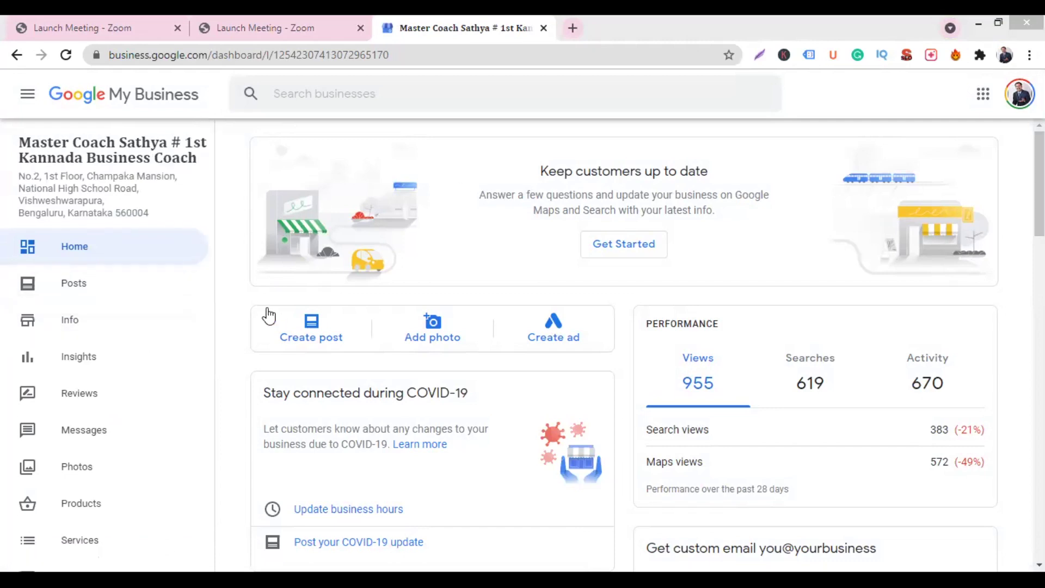
pyautogui.scroll(-5, 648, 345)
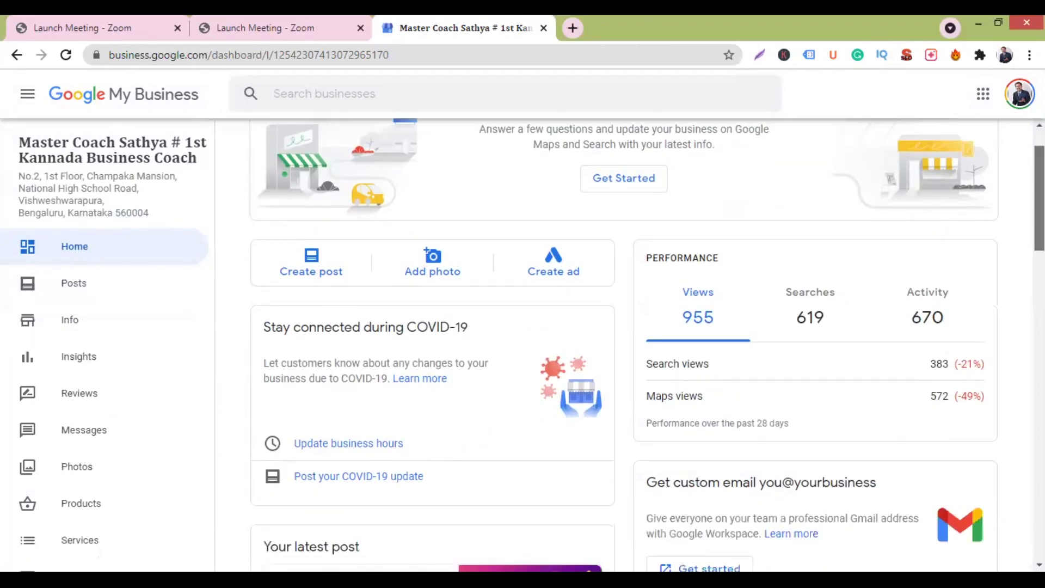
pyautogui.scroll(3, 647, 345)
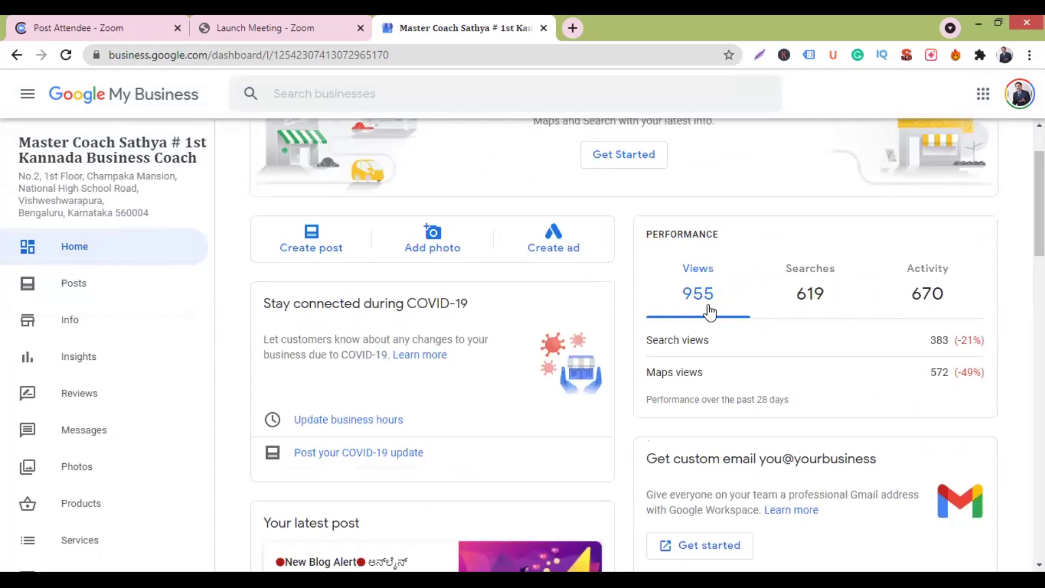
pyautogui.scroll(-3, 782, 228)
pyautogui.scroll(3, 800, 221)
pyautogui.scroll(-4, 871, 288)
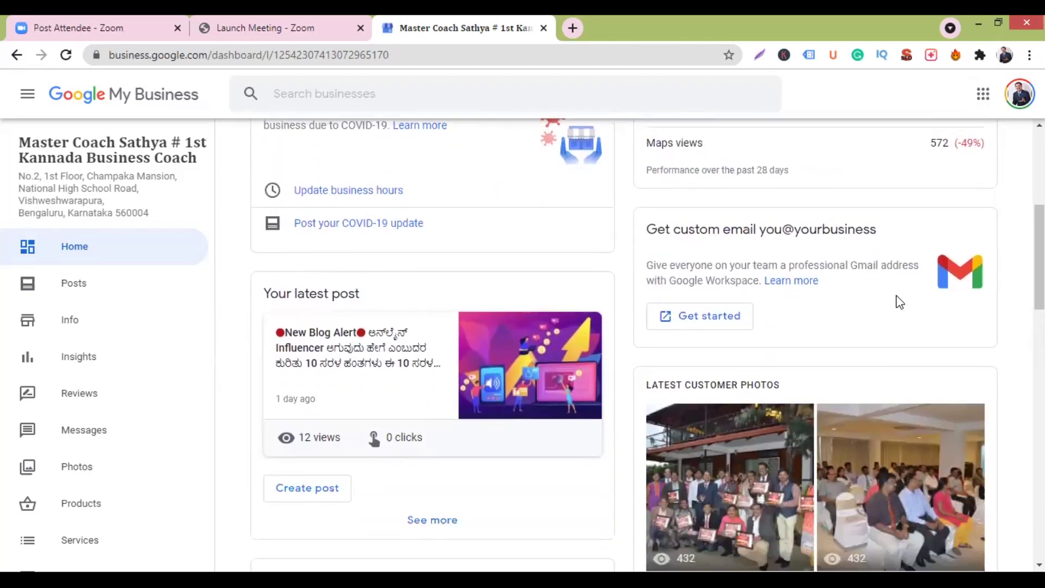
pyautogui.scroll(-4, 783, 354)
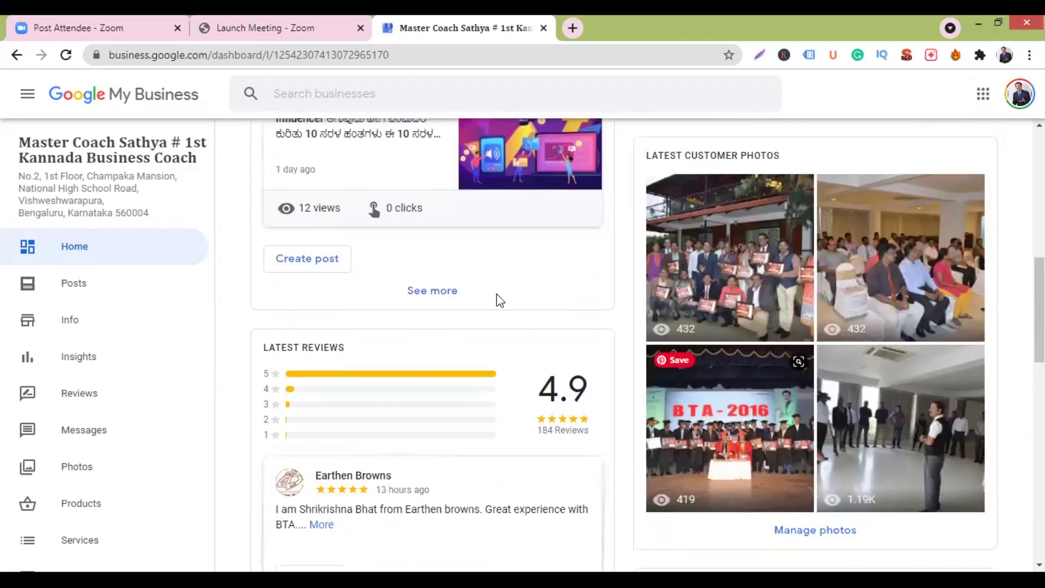
pyautogui.scroll(1, 440, 259)
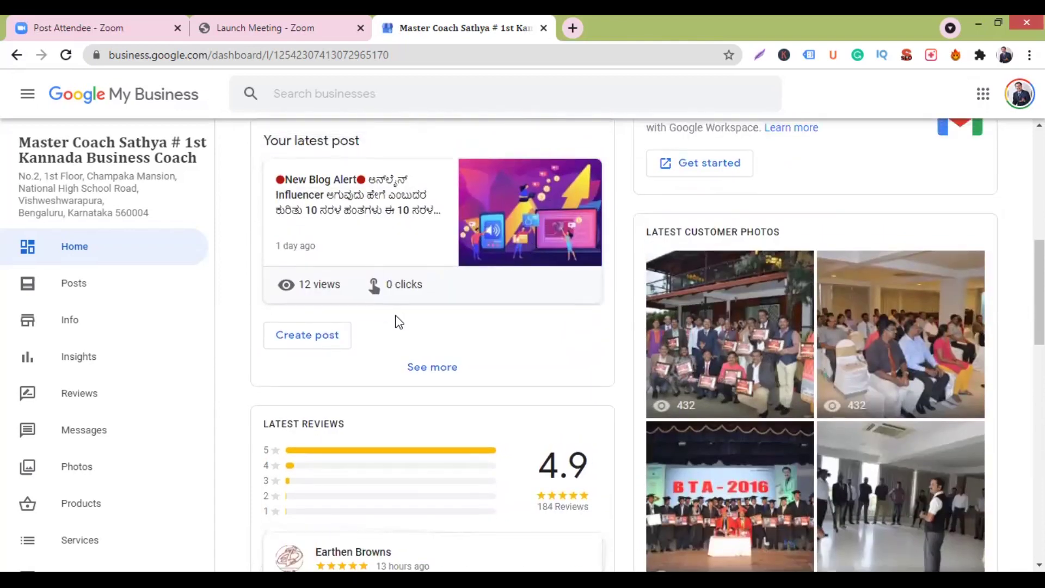
# Review the dashboard's latest reviews, profile completion, manager invitation, Search and Maps links, and app download sections.
pyautogui.scroll(-4, 394, 320)
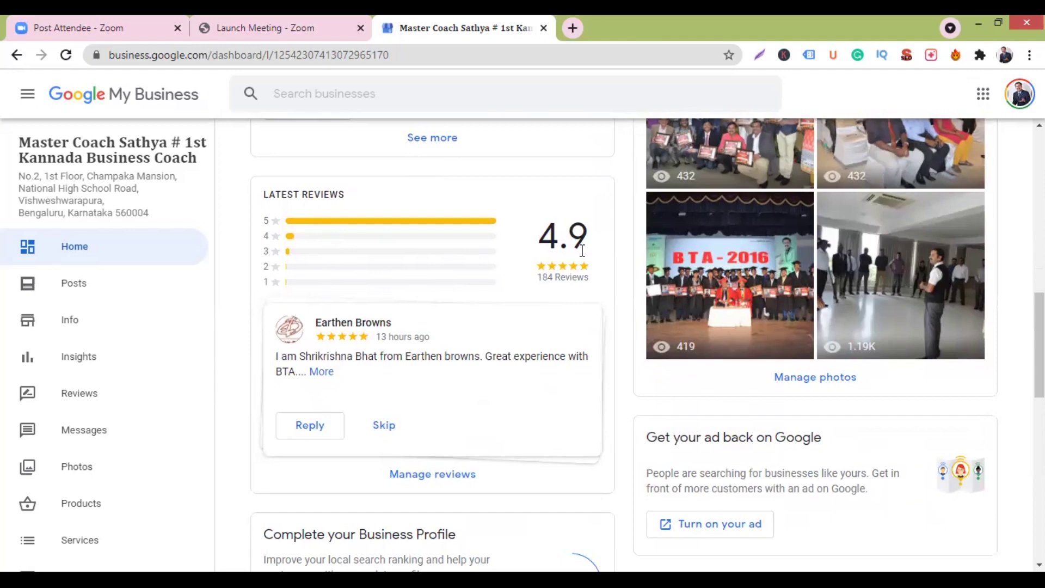
pyautogui.scroll(-5, 584, 250)
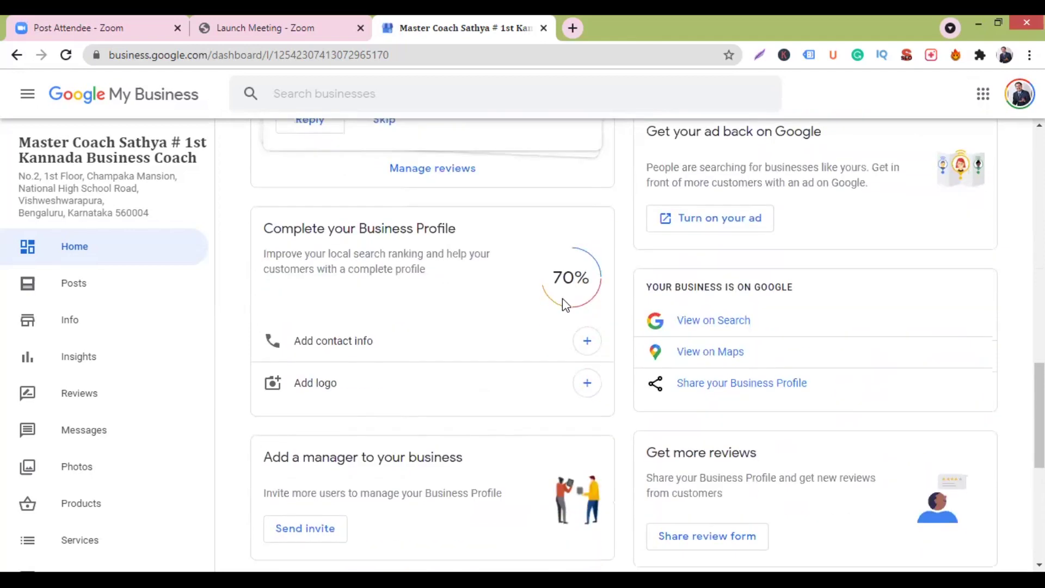
pyautogui.scroll(-3, 389, 313)
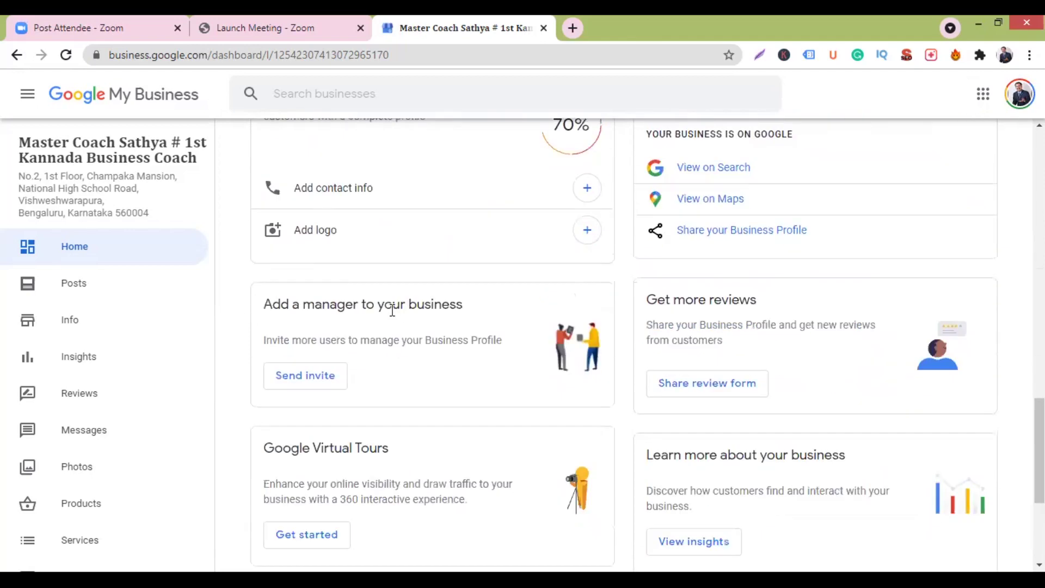
pyautogui.scroll(-4, 392, 315)
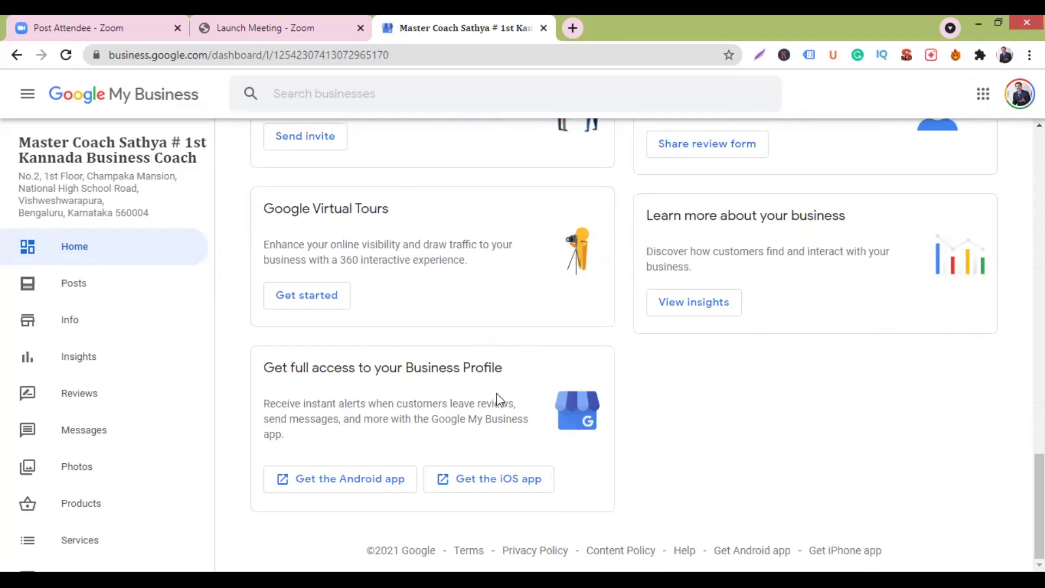
pyautogui.scroll(6, 497, 393)
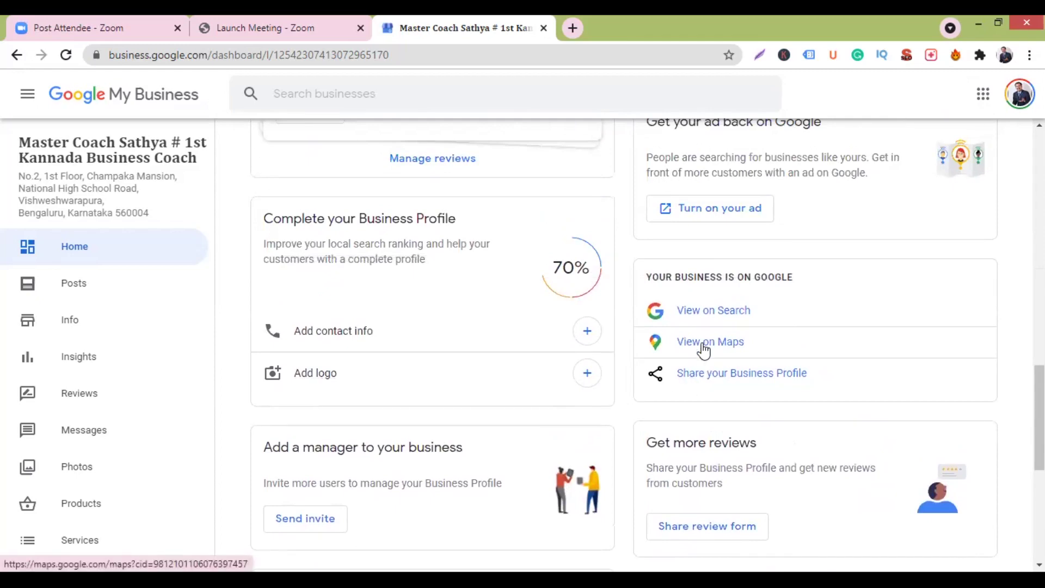
pyautogui.scroll(5, 700, 345)
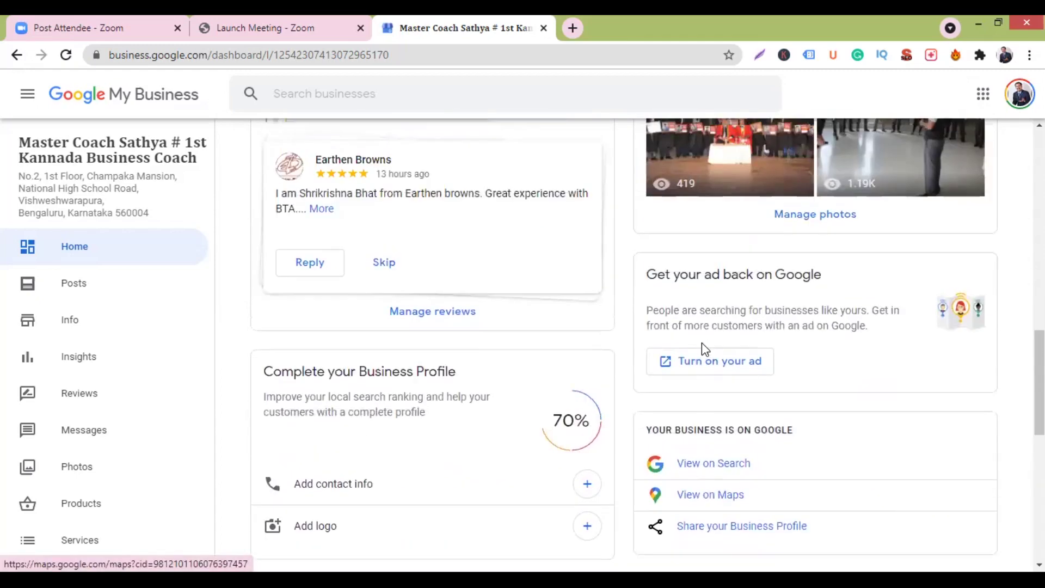
pyautogui.scroll(3, 814, 294)
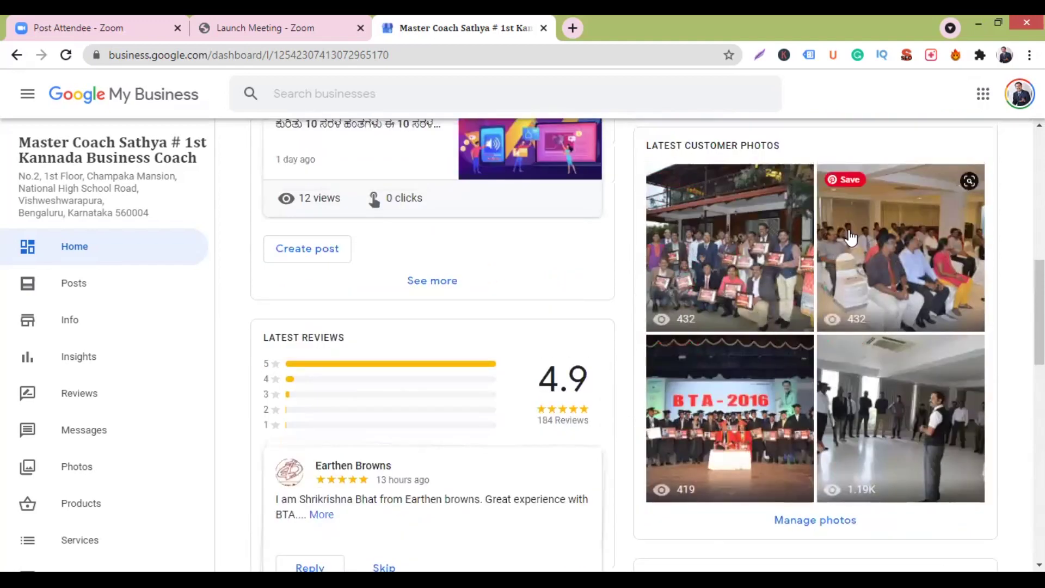
pyautogui.scroll(3, 729, 255)
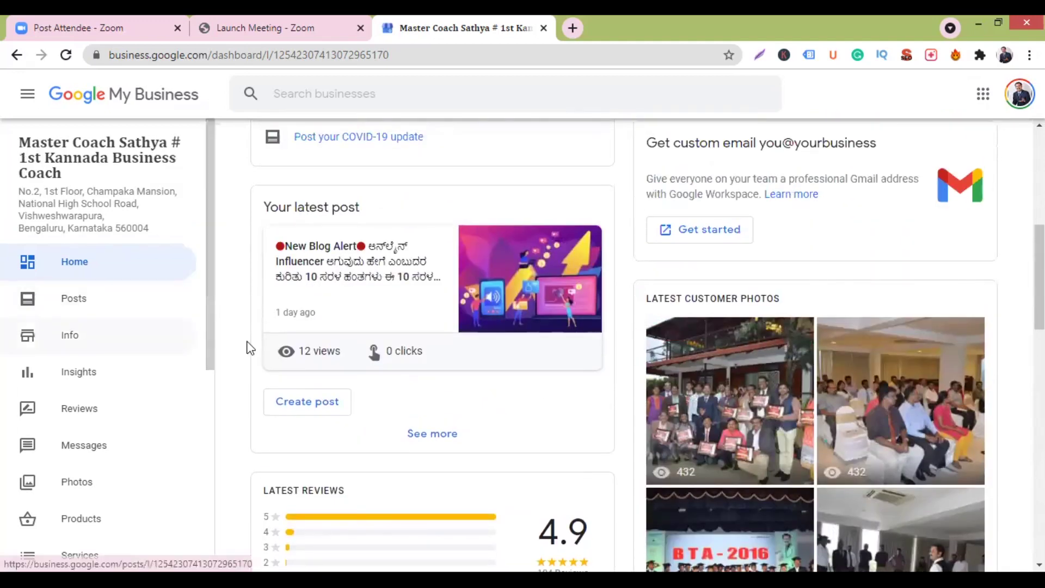
# Open the business's Posts page and look through the published posts with their view and click counts.
pyautogui.click(55, 304)
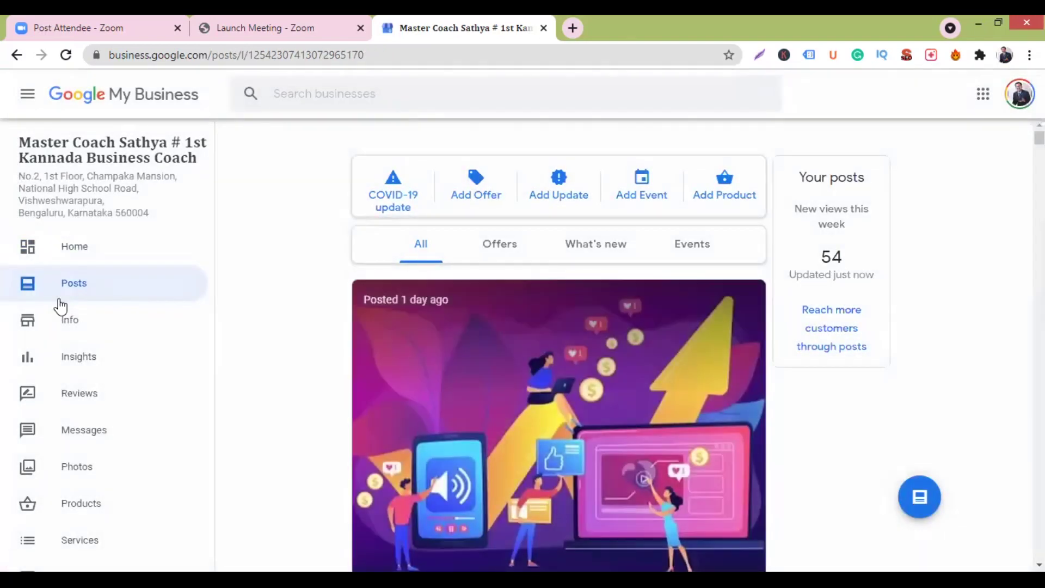
pyautogui.scroll(-3, 365, 327)
pyautogui.scroll(-15, 366, 333)
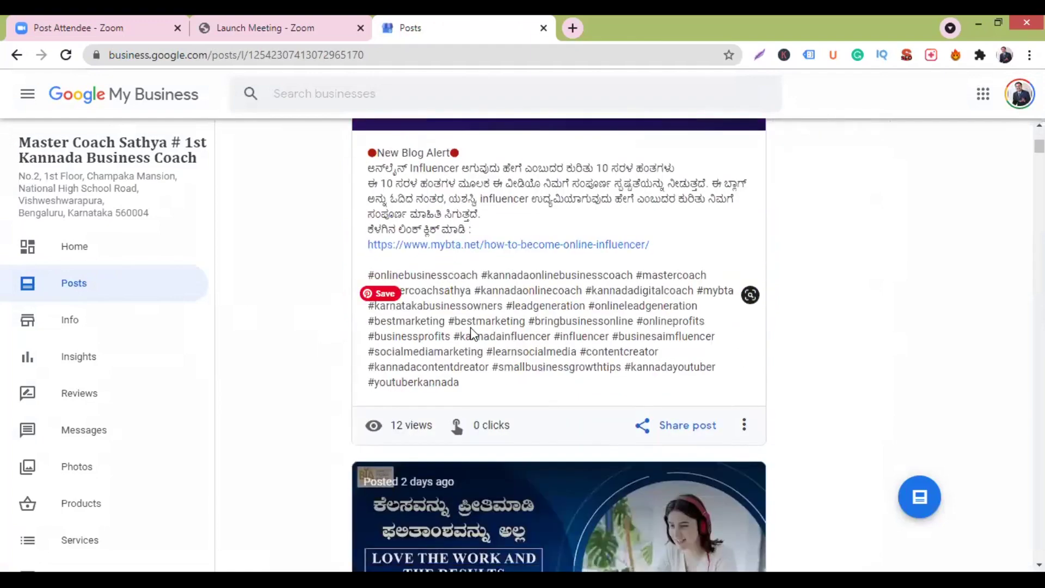
pyautogui.scroll(-10, 474, 334)
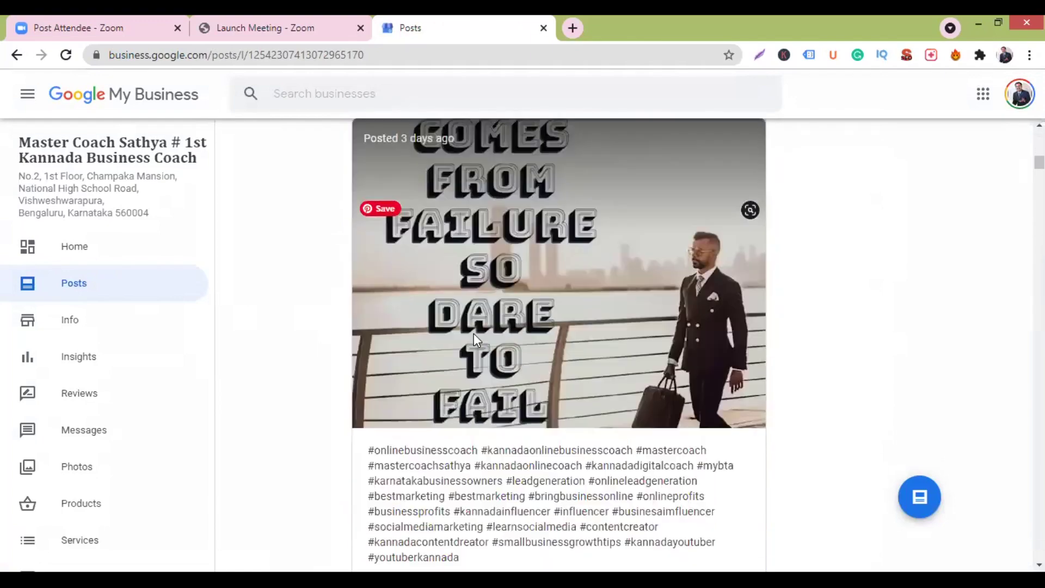
pyautogui.scroll(-6, 476, 411)
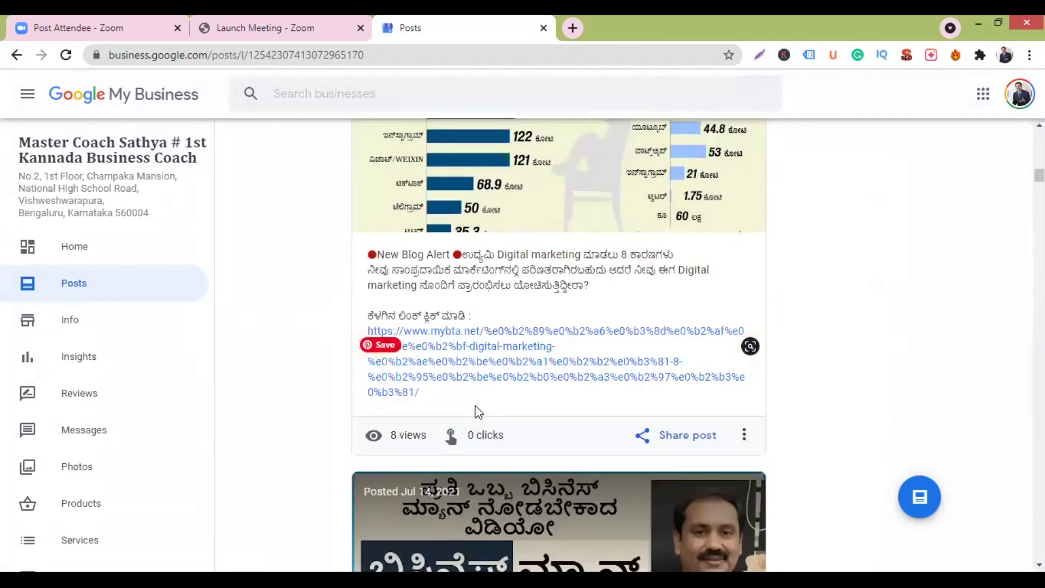
pyautogui.scroll(-6, 477, 408)
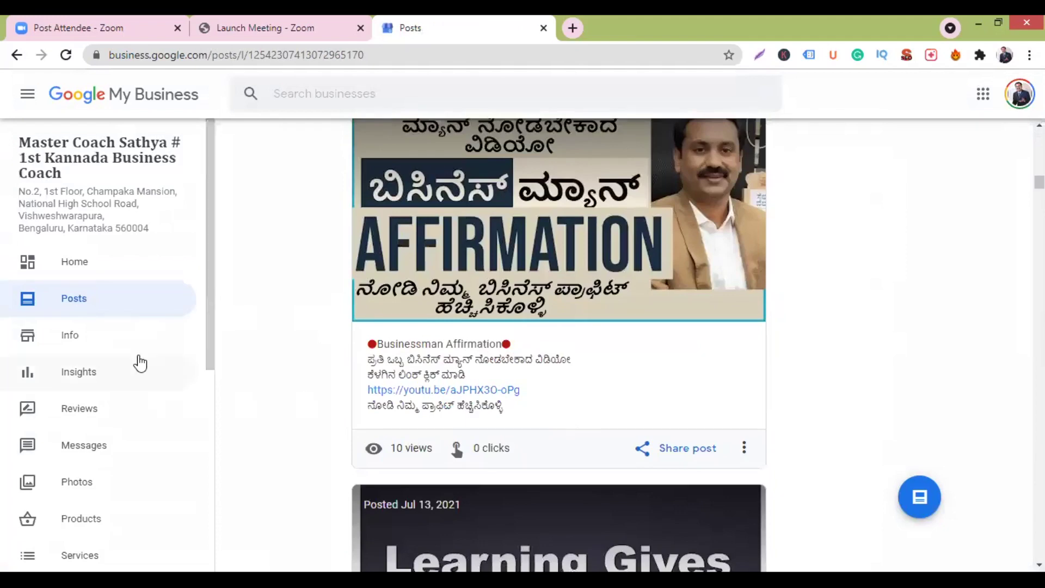
# Open the business Info page and review the categories, address, service areas, hours, contact details, services, attributes and description.
pyautogui.click(68, 332)
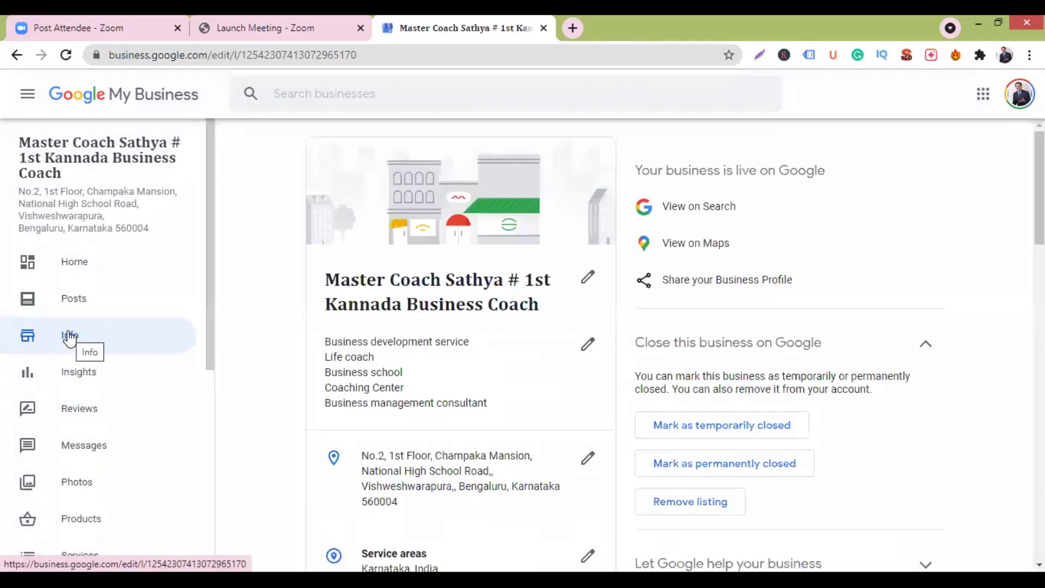
pyautogui.scroll(-4, 468, 356)
pyautogui.scroll(-7, 472, 358)
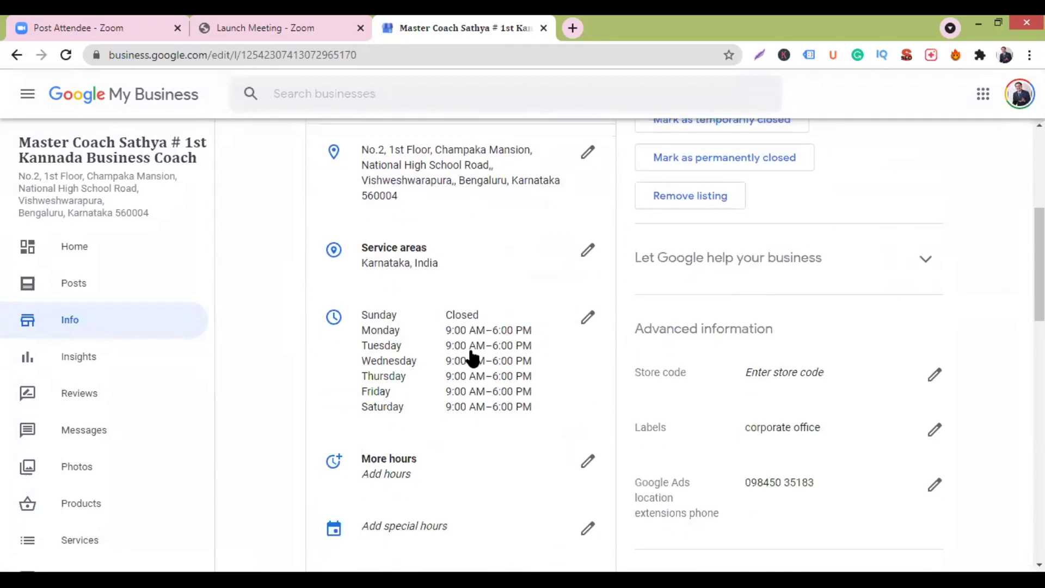
pyautogui.scroll(8, 472, 357)
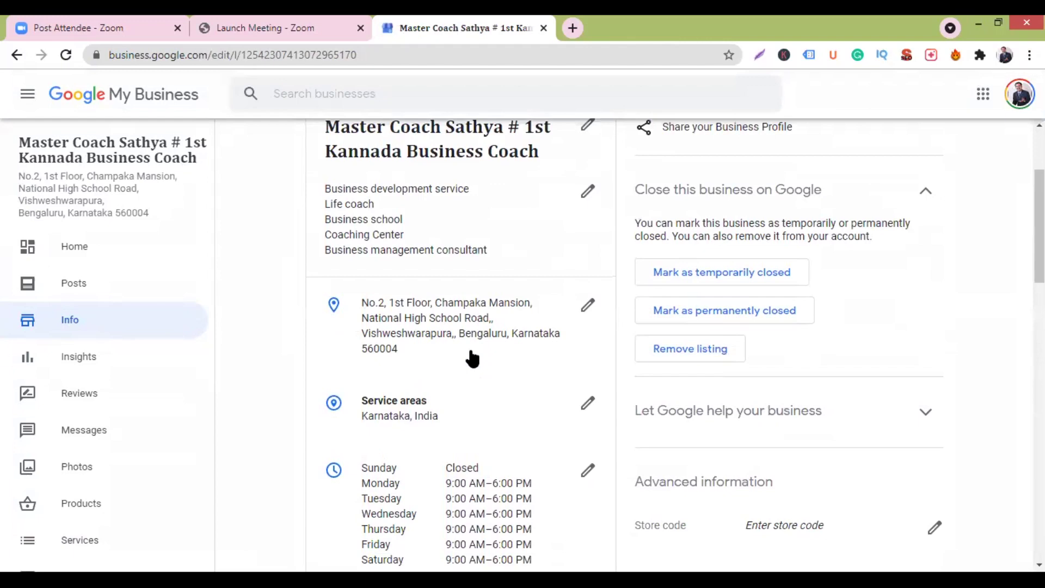
pyautogui.scroll(3, 471, 359)
pyautogui.scroll(-4, 471, 360)
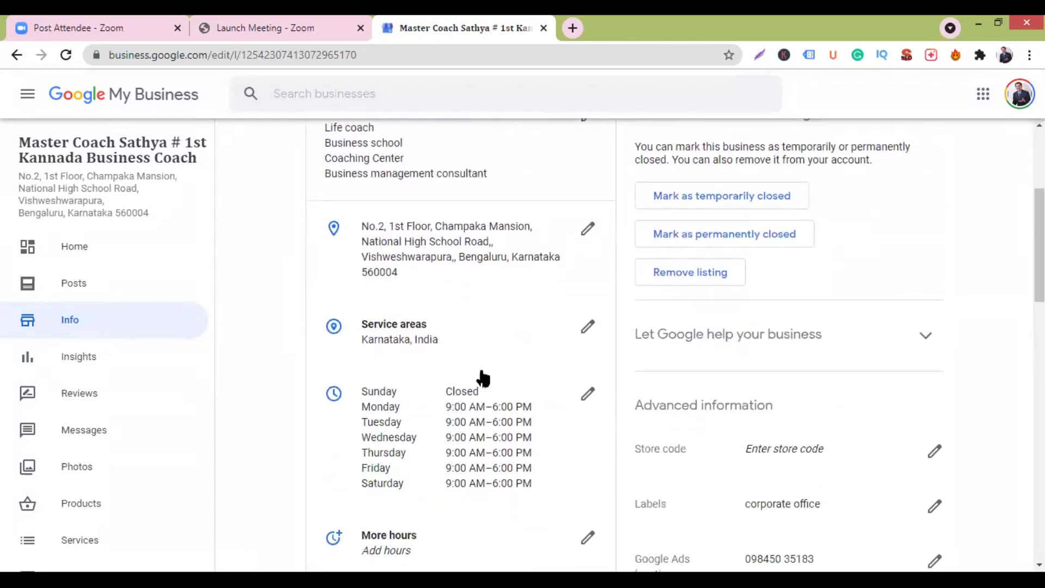
pyautogui.scroll(-4, 483, 378)
pyautogui.scroll(-3, 482, 379)
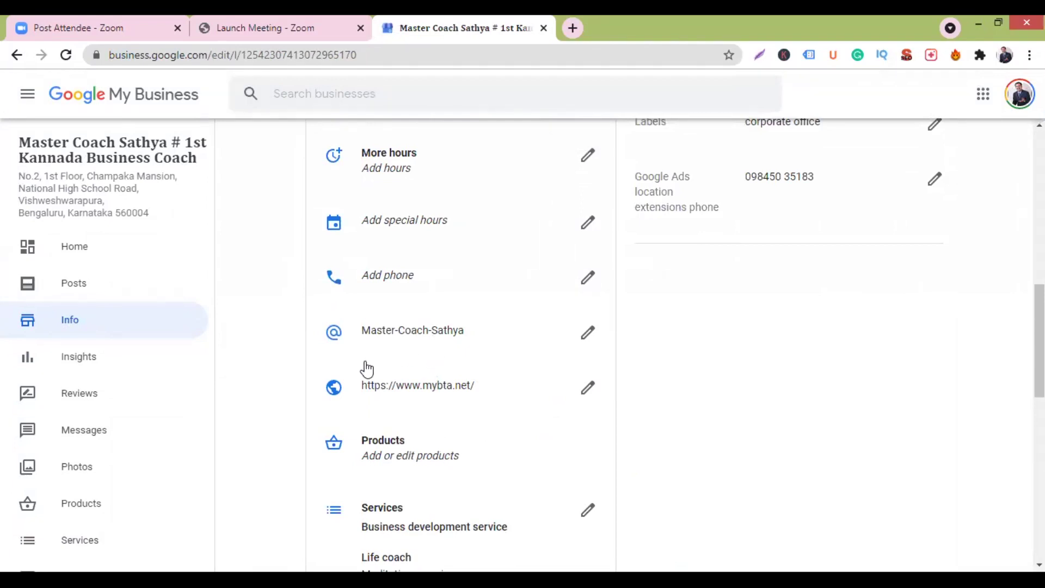
pyautogui.scroll(-9, 381, 404)
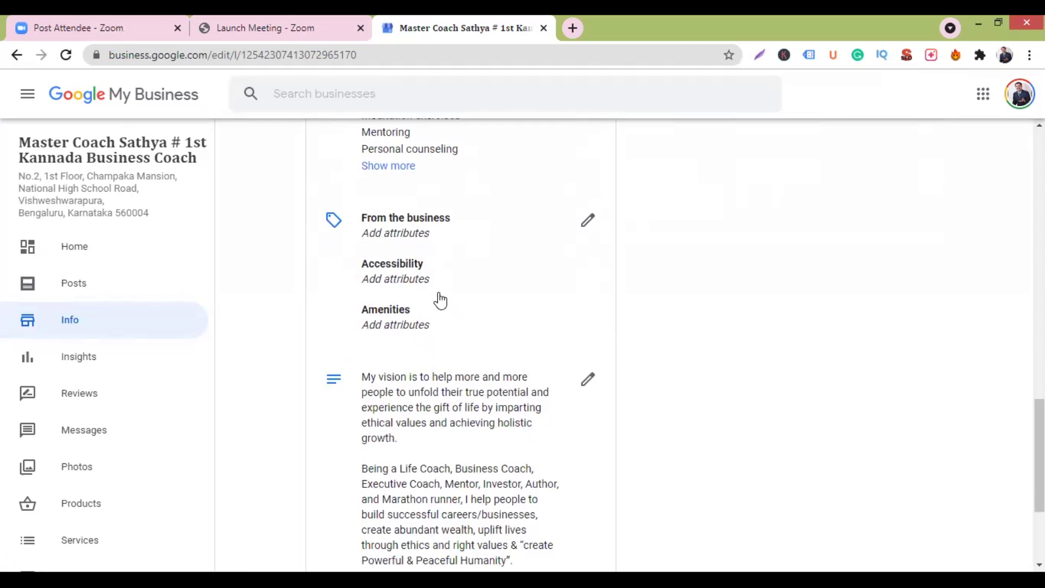
pyautogui.scroll(-3, 425, 348)
pyautogui.scroll(3, 433, 389)
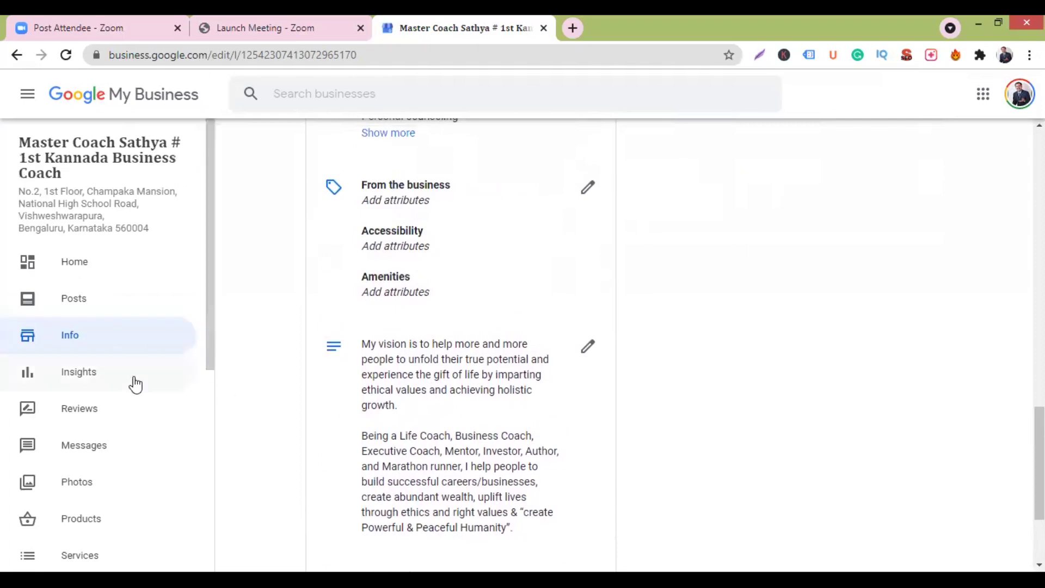
# Open the Insights page and examine the charts for customer searches, views, customer actions, directions requests and phone calls.
pyautogui.click(72, 370)
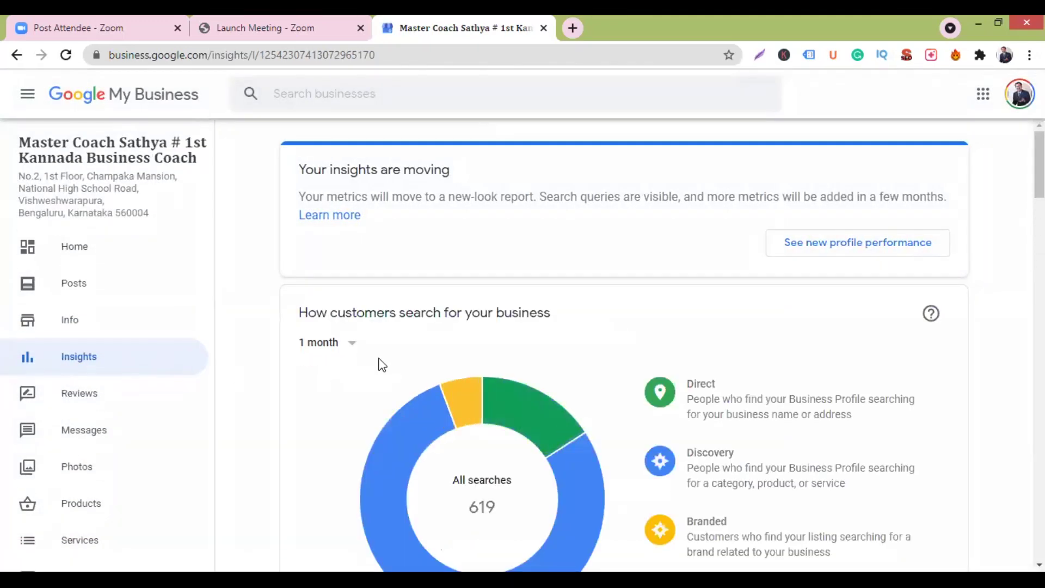
pyautogui.scroll(-4, 501, 352)
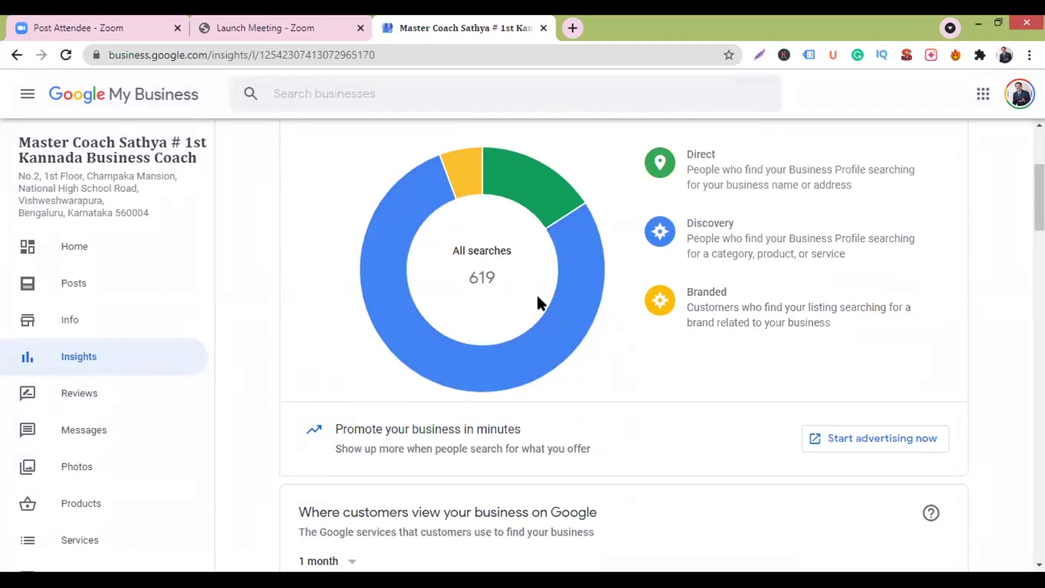
pyautogui.scroll(-4, 537, 296)
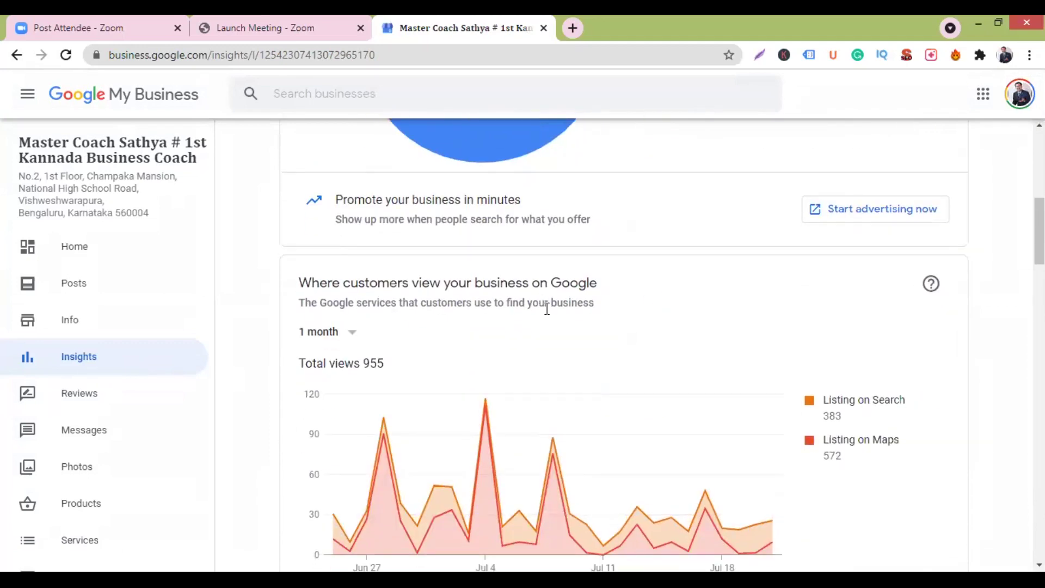
pyautogui.scroll(-3, 549, 313)
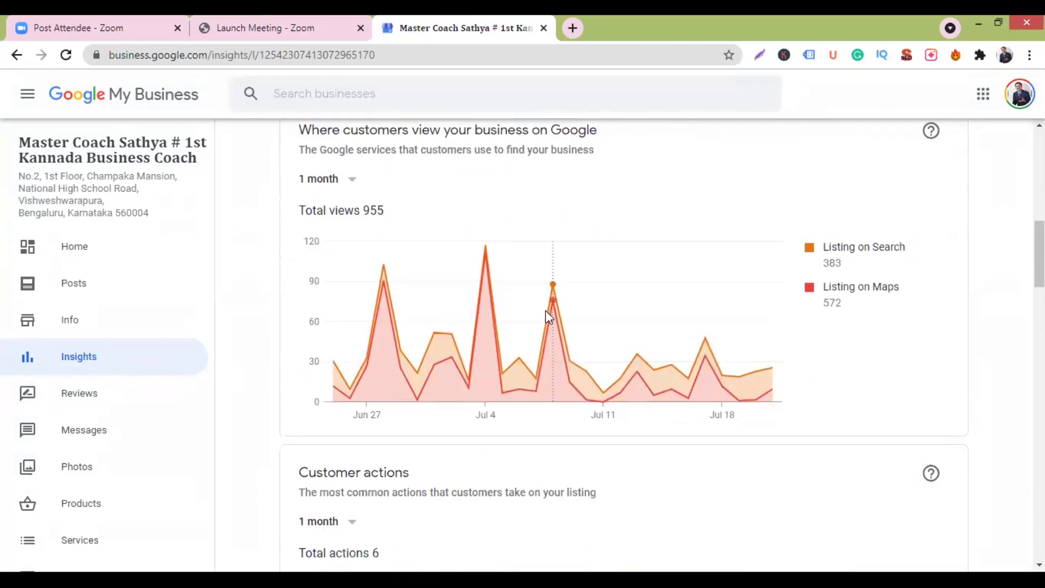
pyautogui.scroll(-4, 546, 311)
pyautogui.scroll(-3, 545, 314)
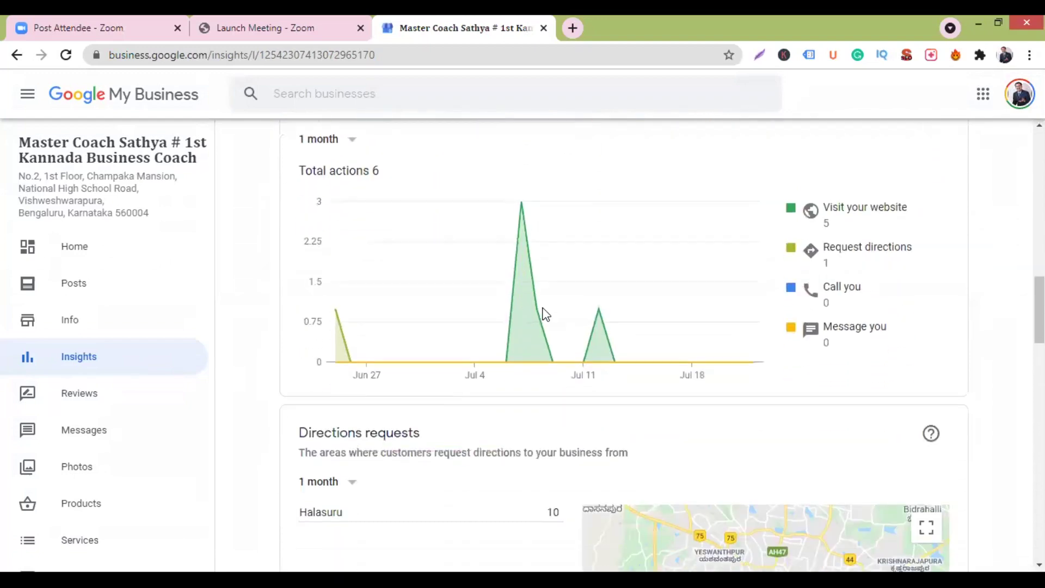
pyautogui.scroll(-3, 545, 313)
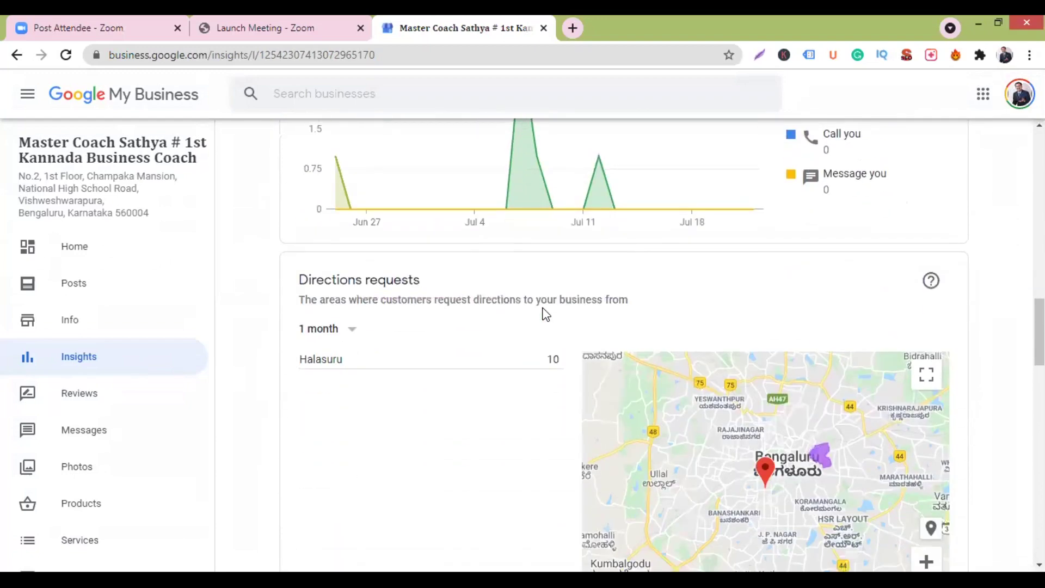
pyautogui.scroll(-3, 544, 311)
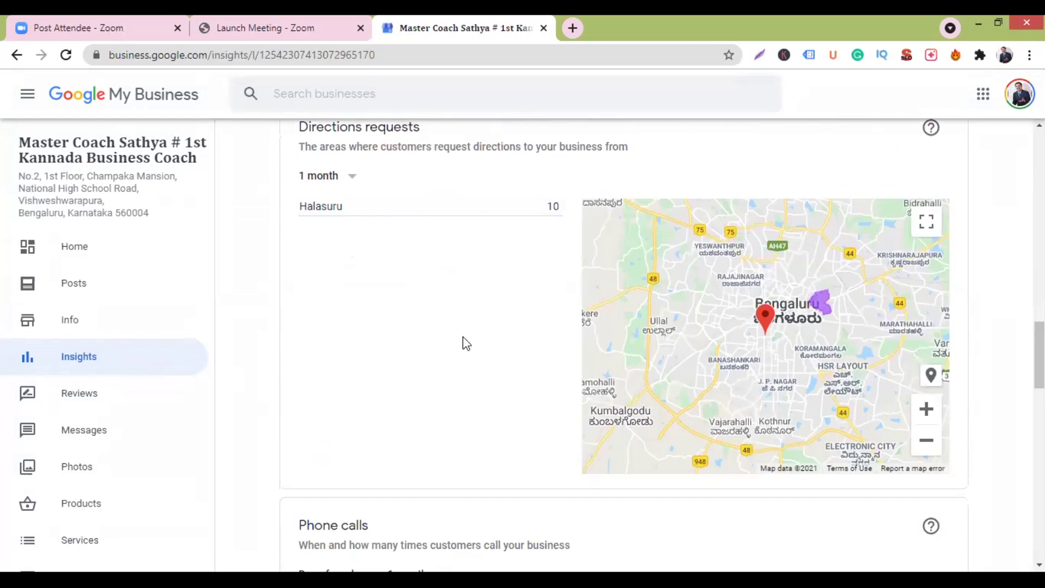
pyautogui.scroll(-2, 464, 337)
pyautogui.scroll(-2, 465, 338)
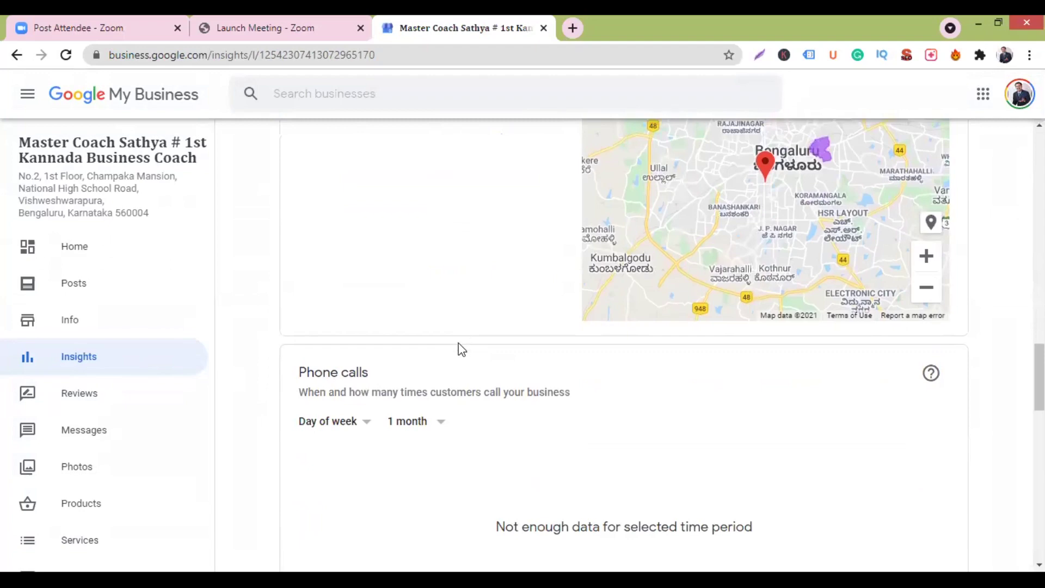
# Open the business's Reviews page and read through the customer reviews, star ratings and owner replies.
pyautogui.click(92, 409)
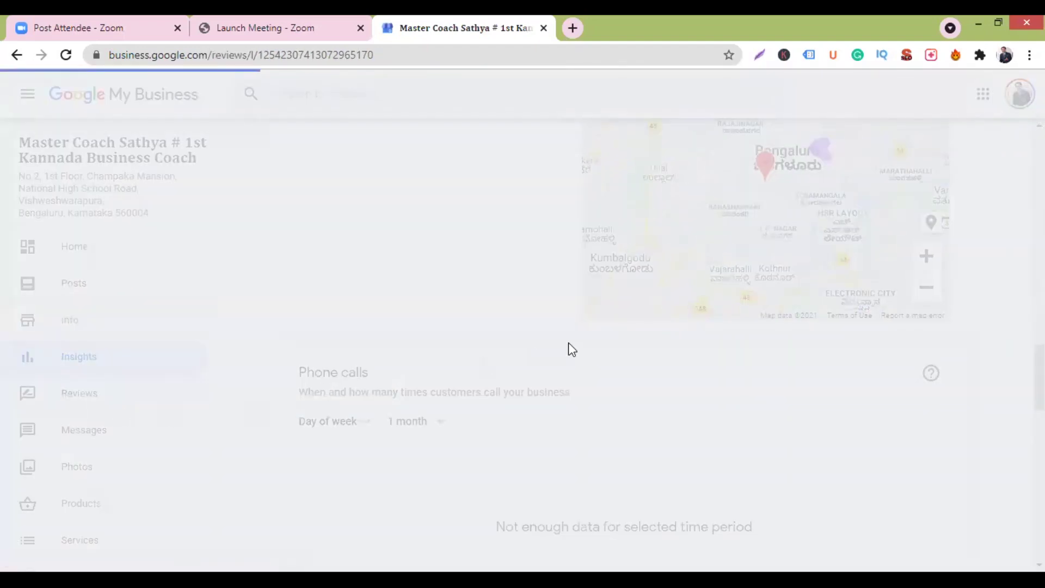
pyautogui.scroll(-5, 568, 350)
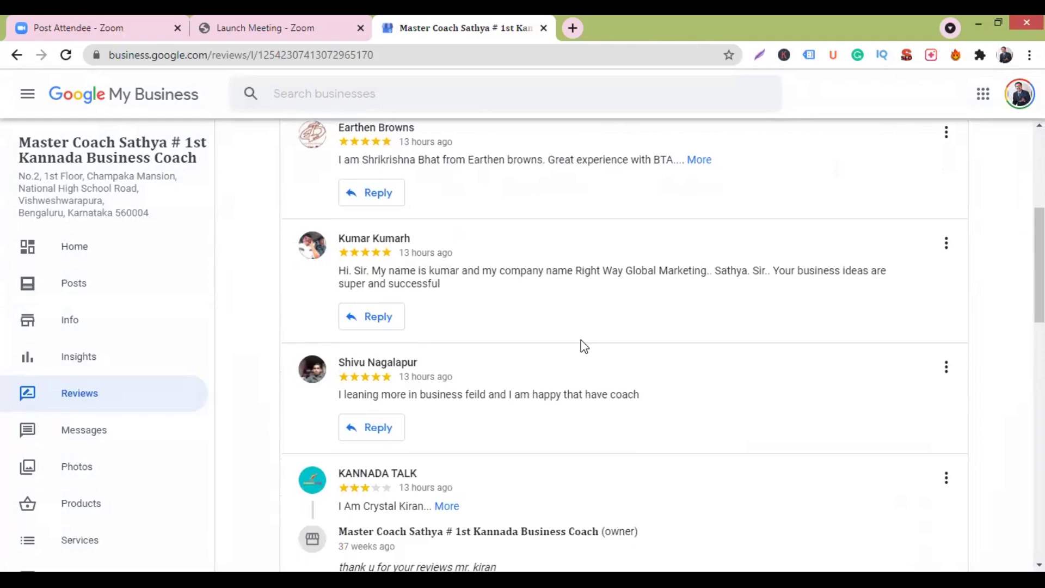
pyautogui.scroll(-4, 581, 343)
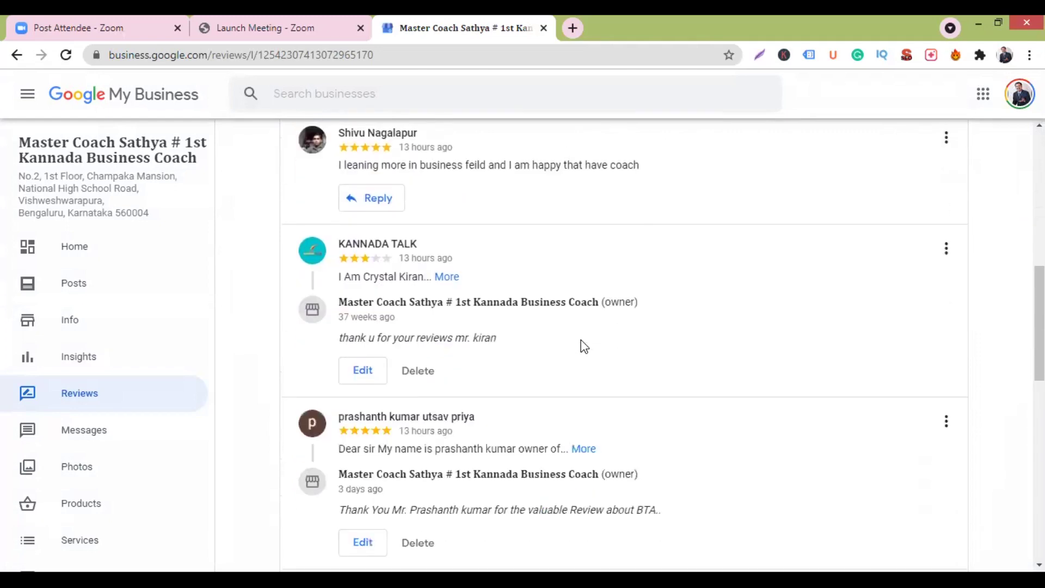
pyautogui.scroll(-12, 448, 321)
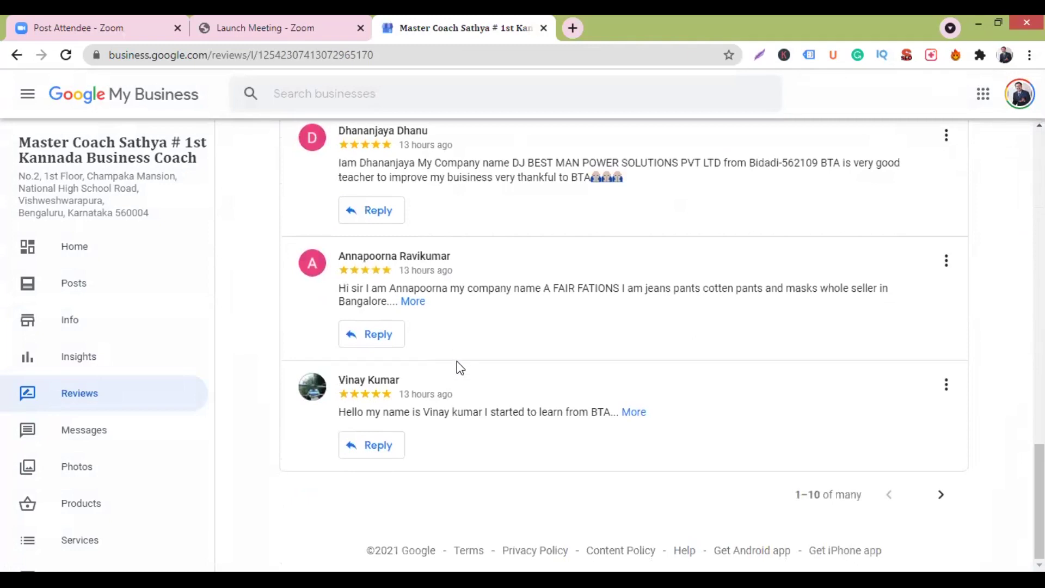
pyautogui.scroll(10, 444, 370)
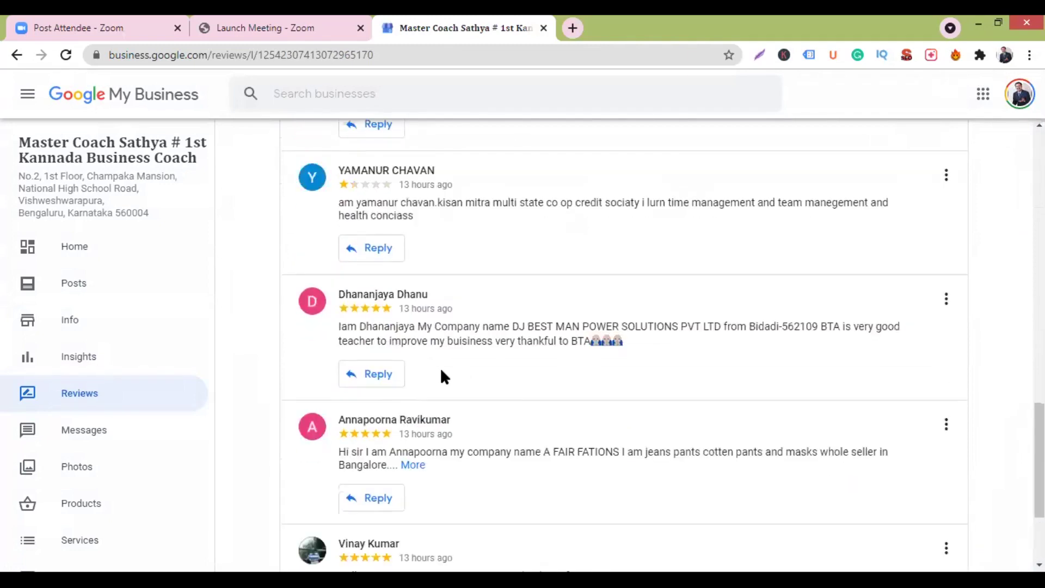
pyautogui.scroll(-2, 93, 462)
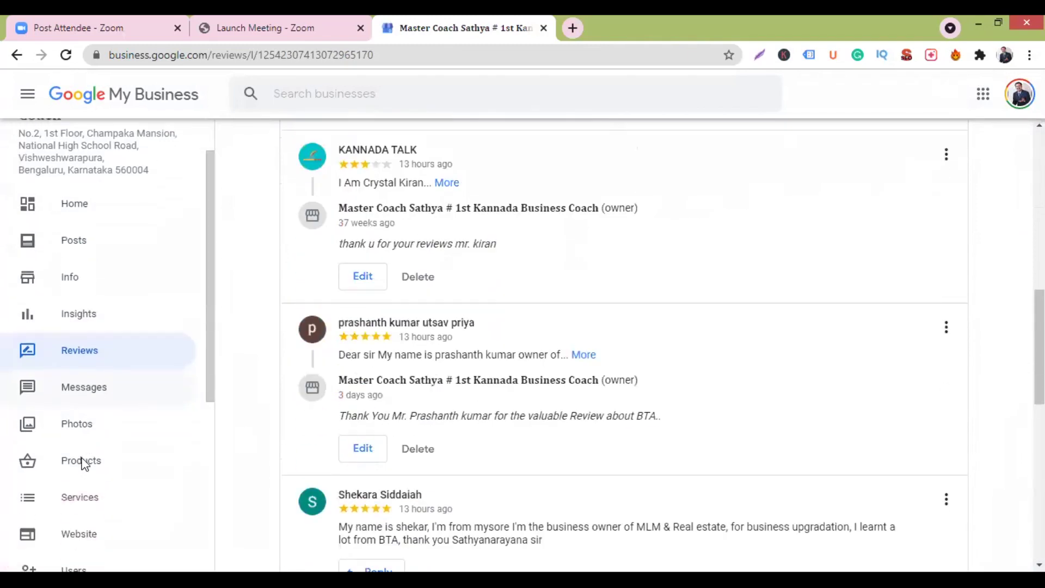
# Look over the business's Products and Services pages and return to the dashboard home.
pyautogui.click(82, 453)
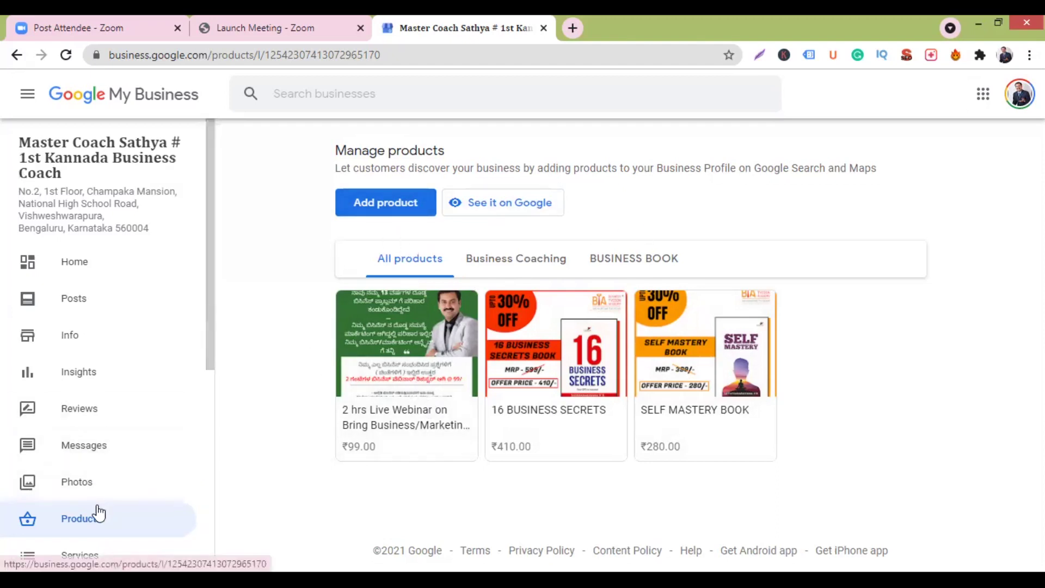
pyautogui.scroll(-2, 98, 513)
pyautogui.click(85, 480)
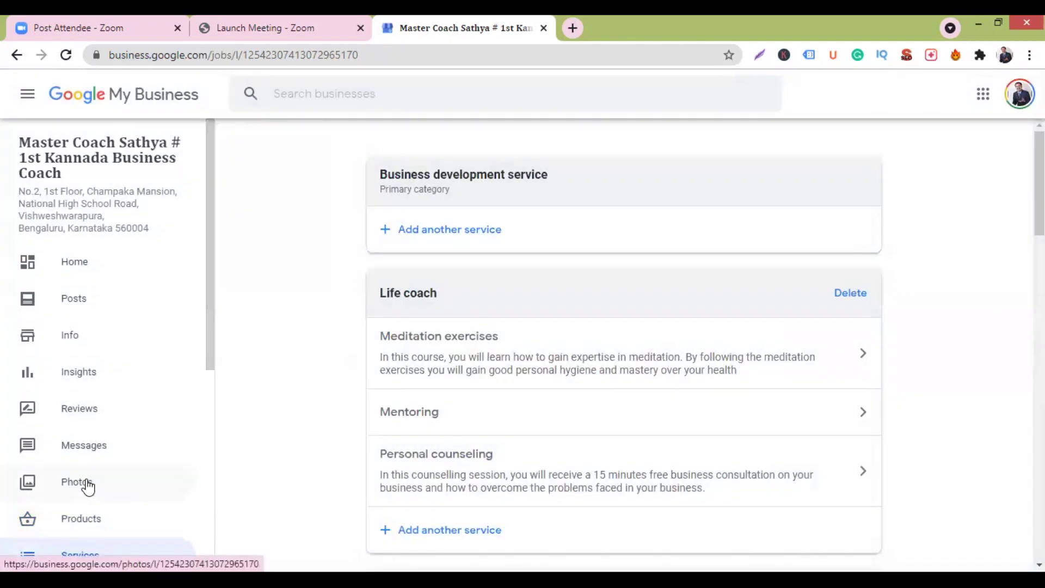
pyautogui.scroll(-2, 82, 473)
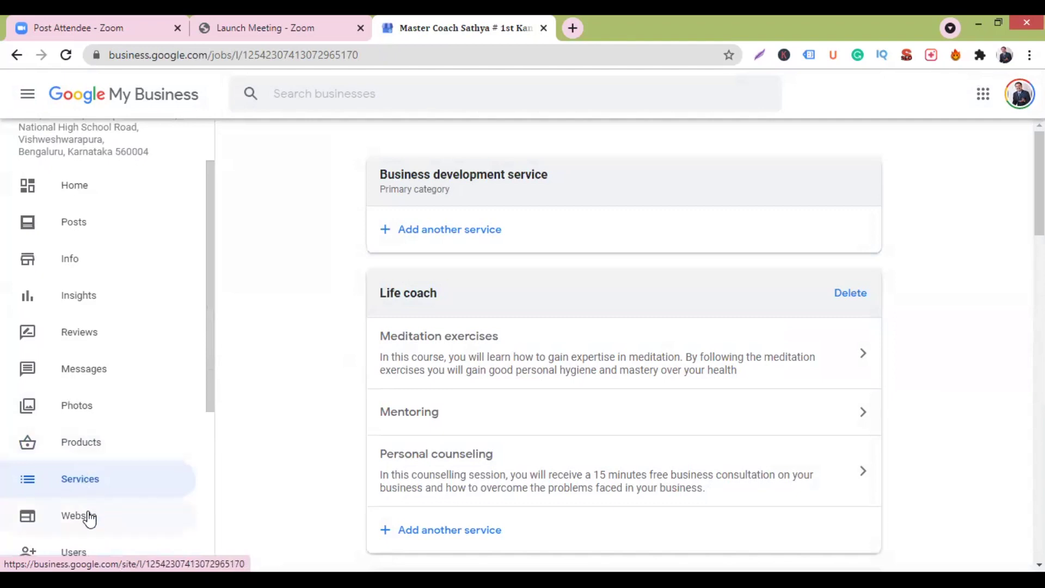
pyautogui.scroll(2, 87, 518)
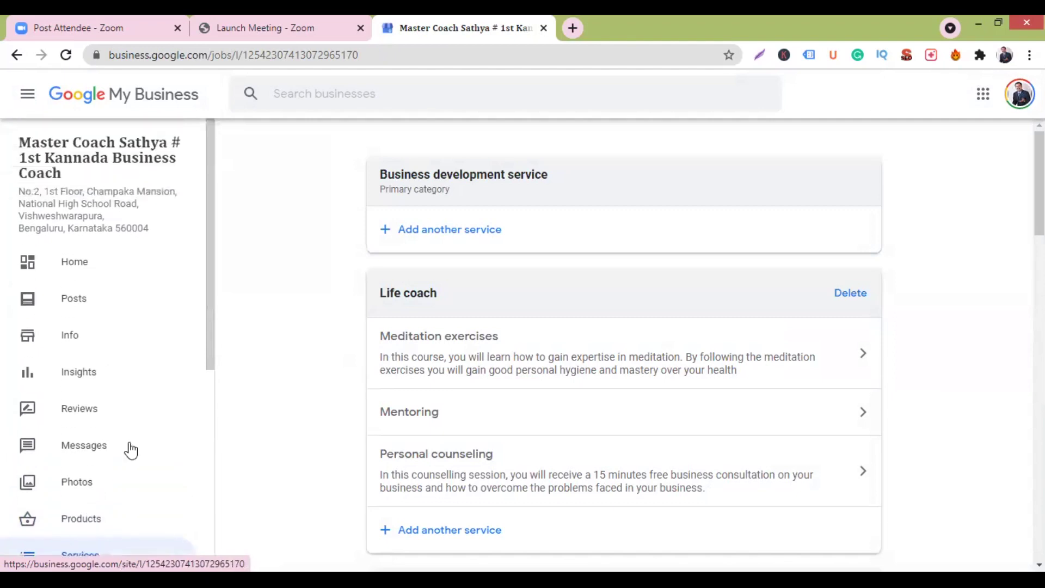
pyautogui.click(20, 263)
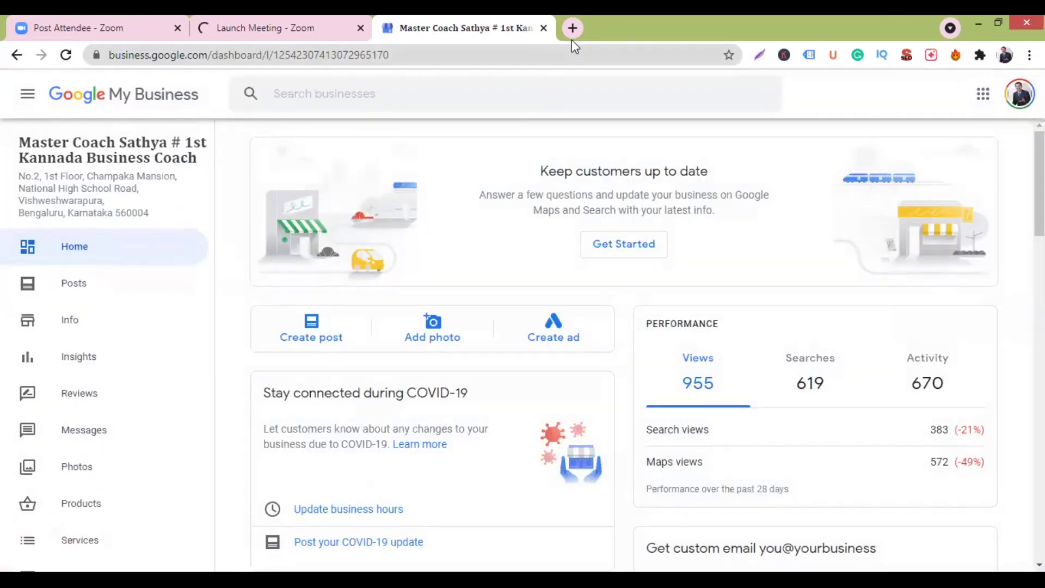
# Search Google in a new browser tab for the business's full profile name.
pyautogui.click(572, 28)
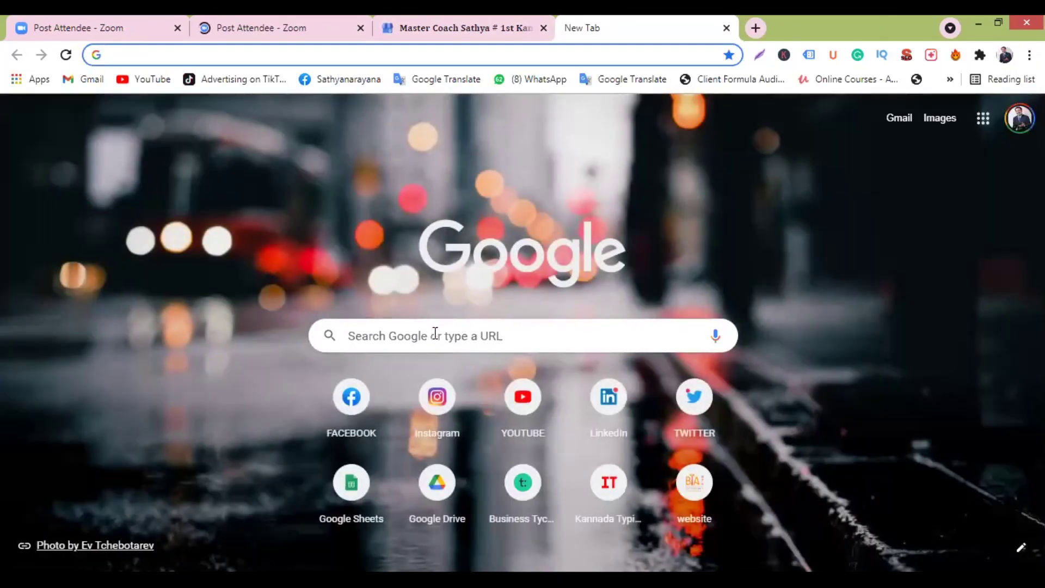
pyautogui.click(436, 334)
pyautogui.write('MAS')
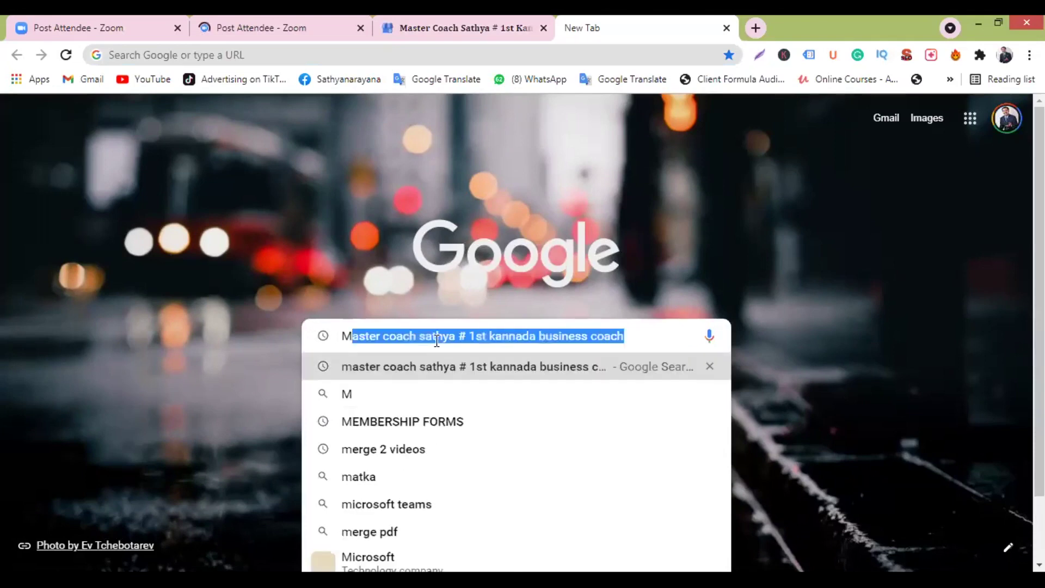
pyautogui.click(442, 366)
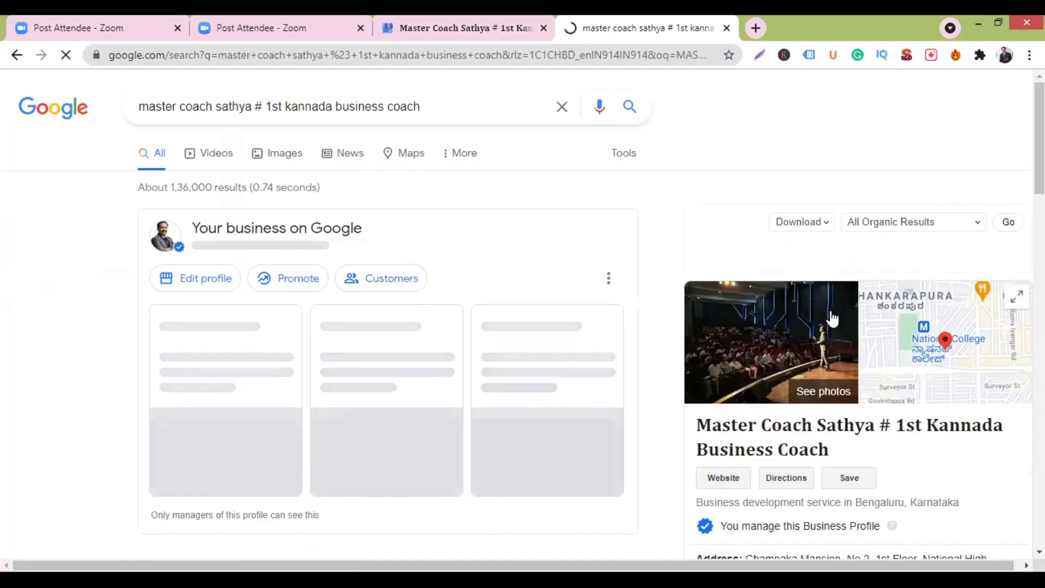
# Look through the organic search results found for the business, including its YouTube, LinkedIn, website and Facebook entries.
pyautogui.scroll(-1, 787, 356)
pyautogui.scroll(-5, 786, 357)
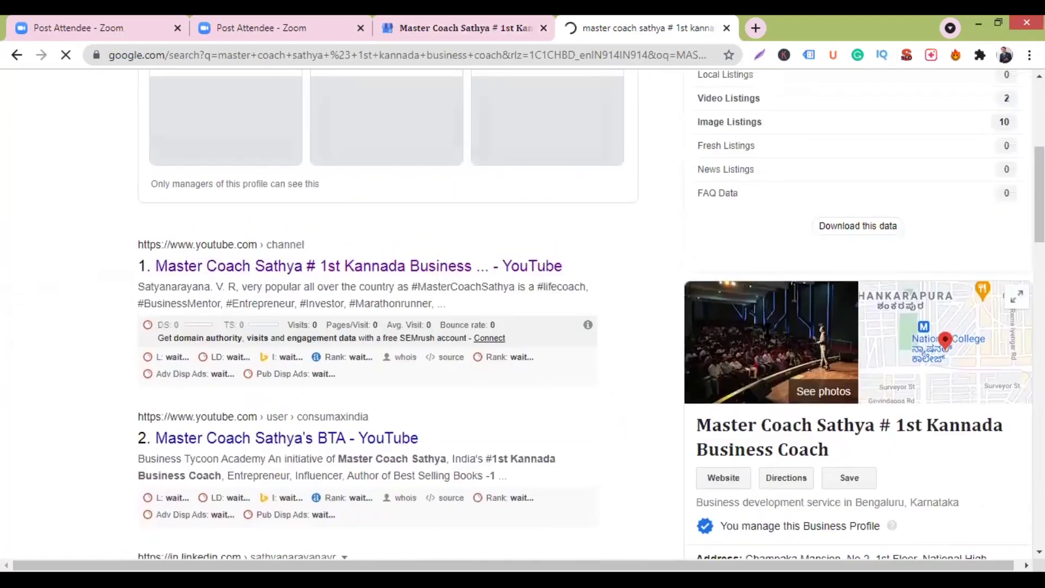
pyautogui.scroll(-8, 767, 329)
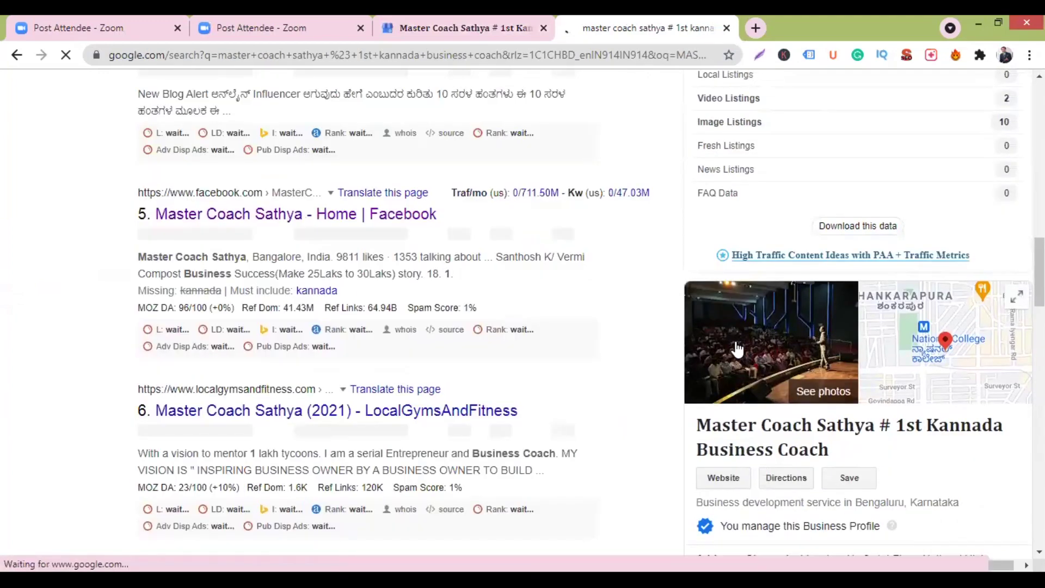
pyautogui.scroll(7, 737, 348)
pyautogui.scroll(4, 631, 302)
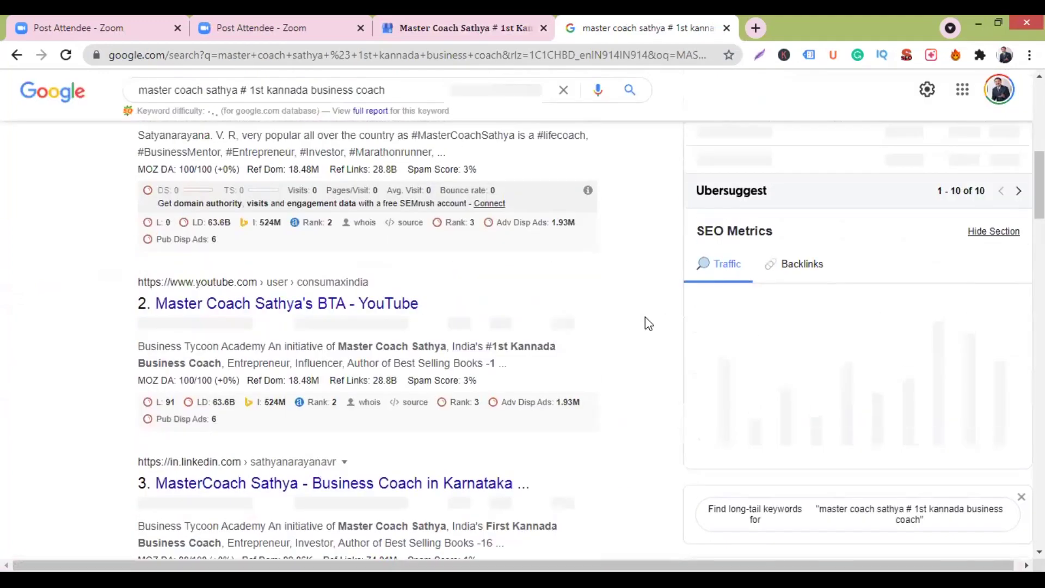
pyautogui.scroll(-8, 820, 385)
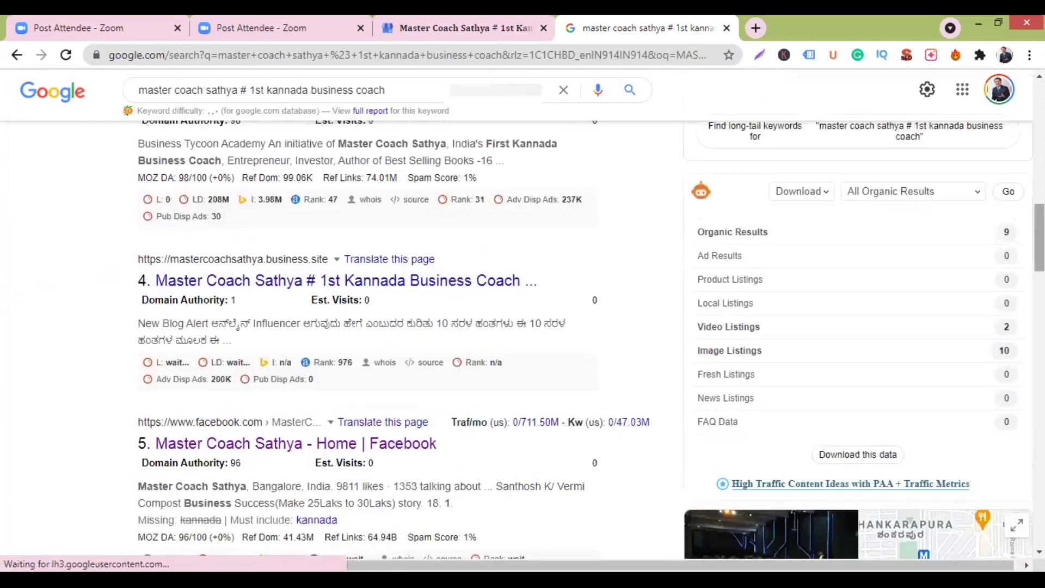
# Examine the business's profile panel beside the results, covering address, hours, products, description, posts, reviews and related searches.
pyautogui.scroll(3, 825, 301)
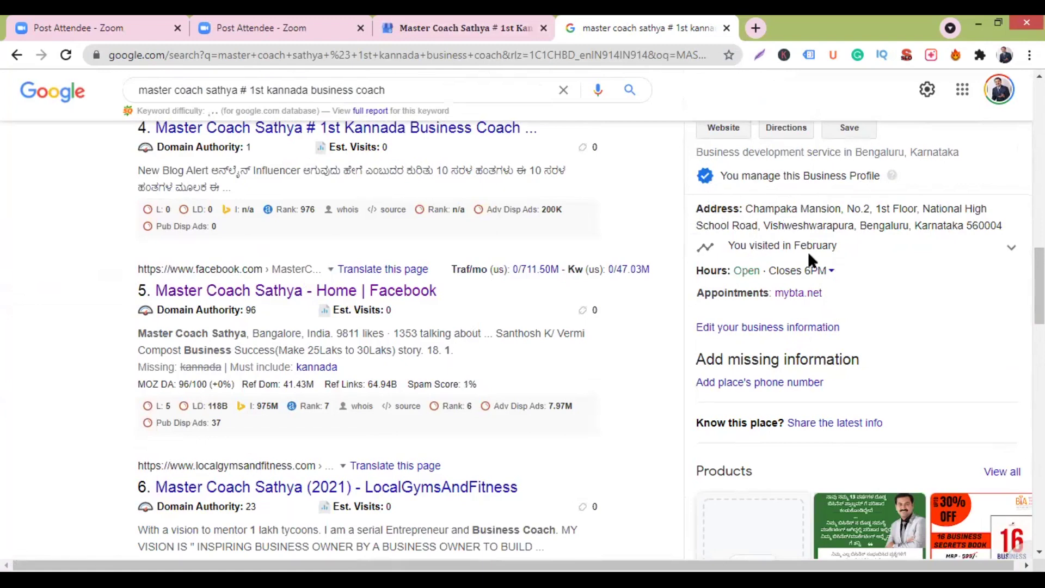
pyautogui.scroll(-4, 808, 250)
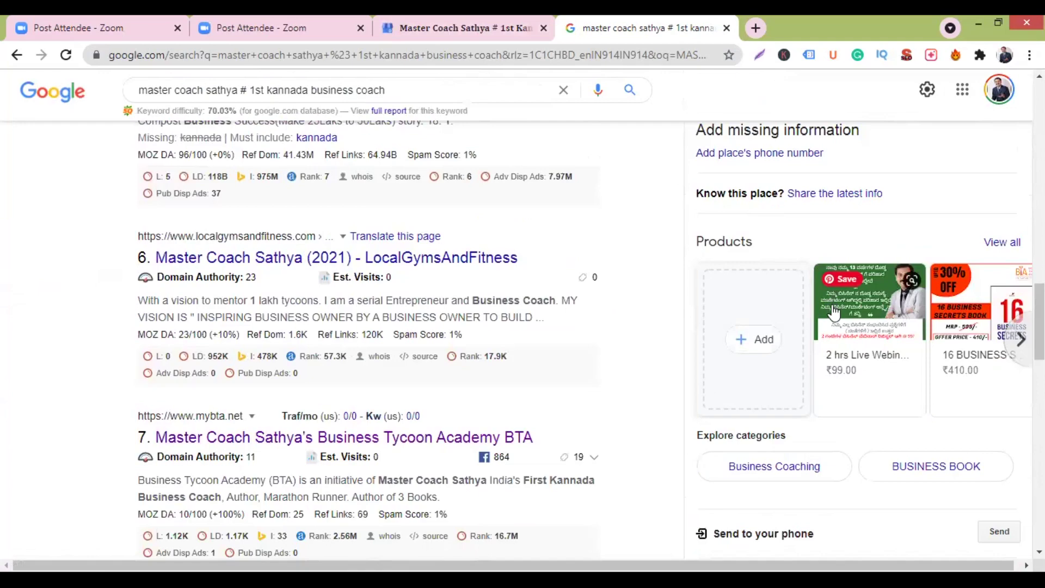
pyautogui.scroll(-7, 832, 311)
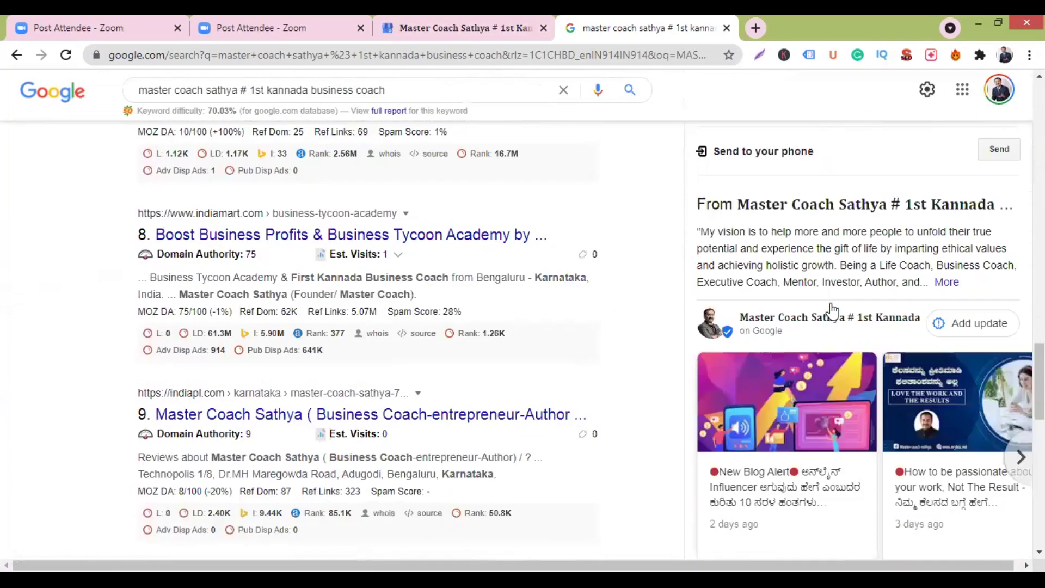
pyautogui.scroll(-4, 830, 303)
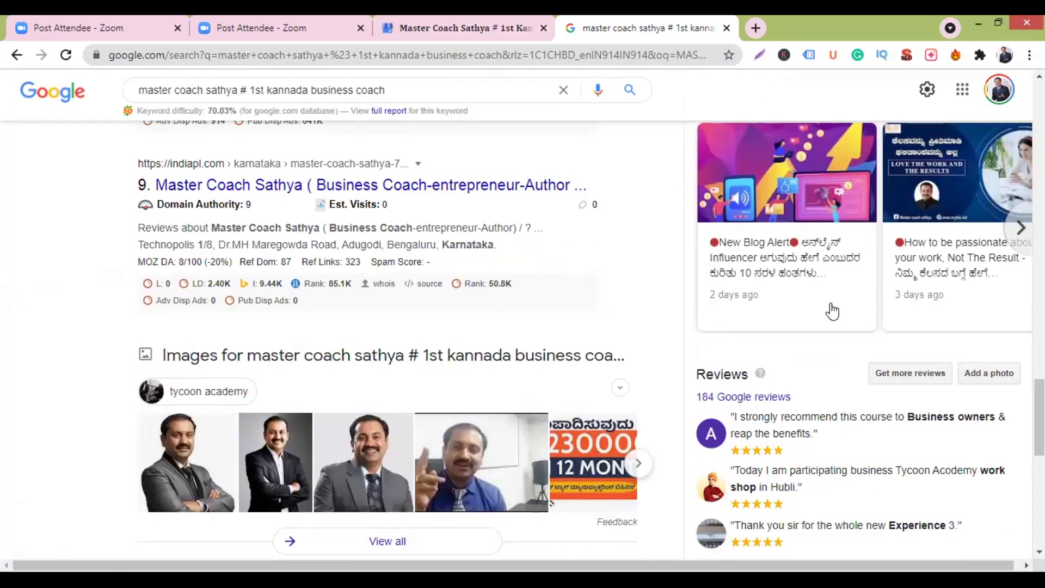
pyautogui.scroll(-3, 832, 311)
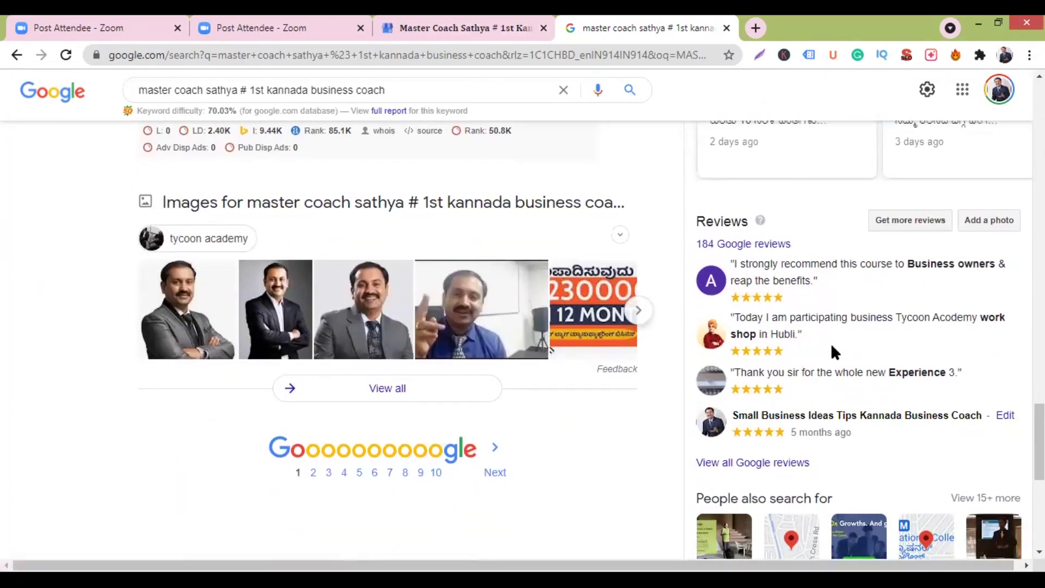
pyautogui.scroll(-4, 868, 298)
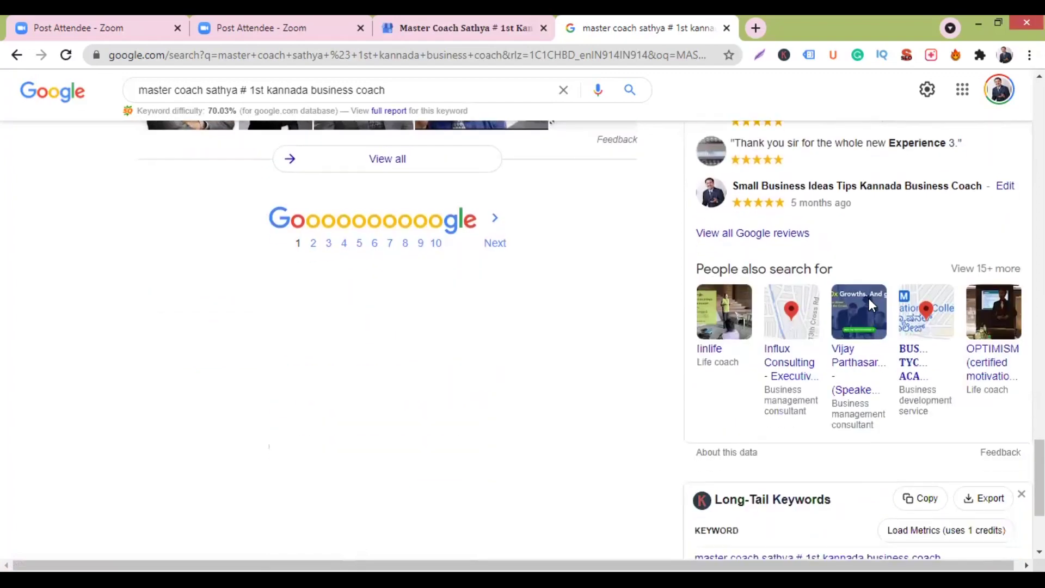
pyautogui.scroll(-4, 870, 302)
pyautogui.scroll(12, 844, 303)
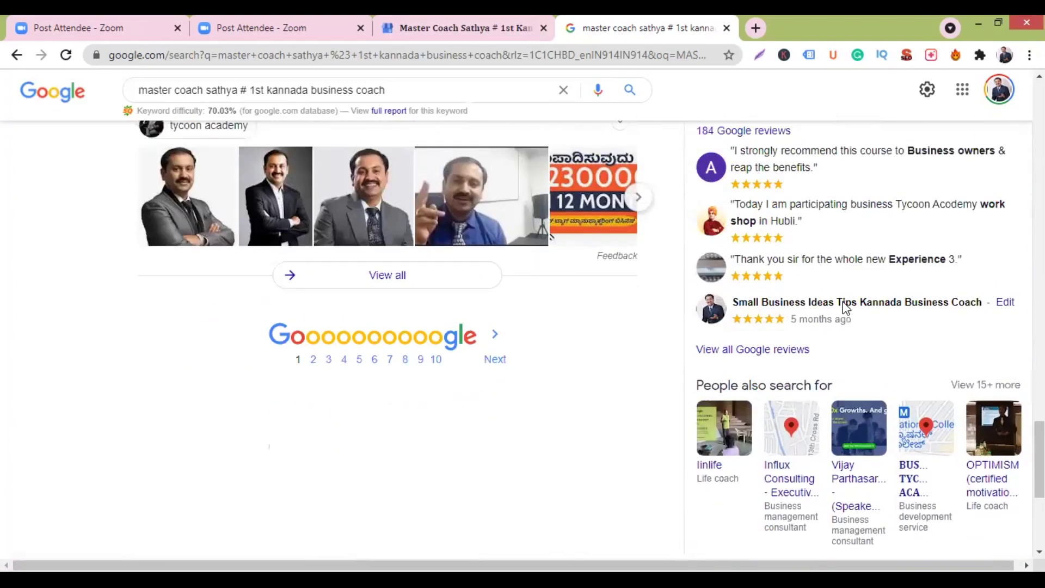
pyautogui.scroll(15, 843, 305)
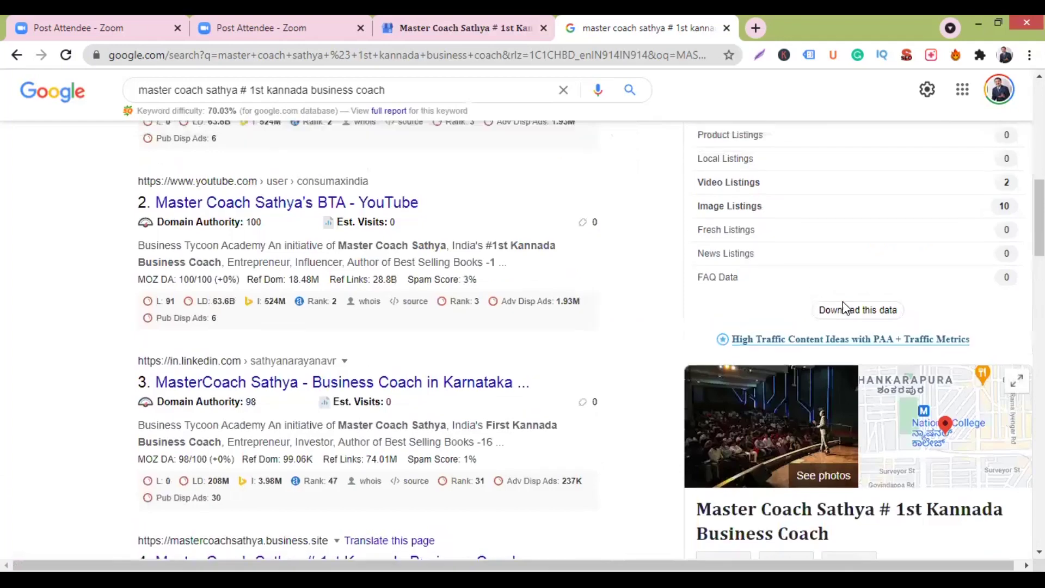
pyautogui.scroll(1, 844, 308)
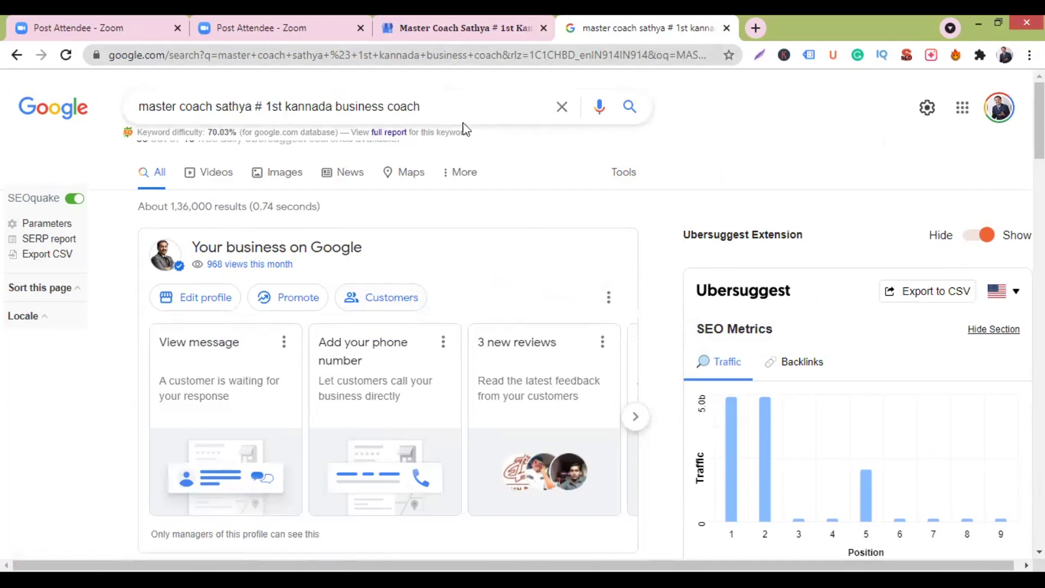
# Replace the current Google query with "sweet shops near me" and run the search.
pyautogui.click(438, 98)
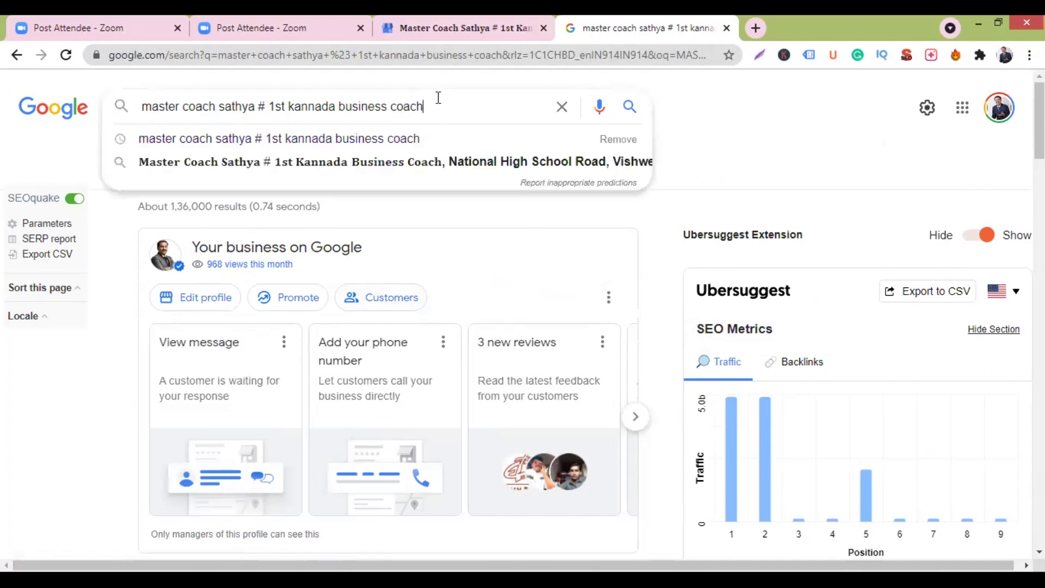
pyautogui.press('BackSpace')
pyautogui.press('BackSpace')
pyautogui.press('BackSpace')
pyautogui.press('BackSpace')
pyautogui.press('BackSpace')
pyautogui.press('BackSpace')
pyautogui.press('BackSpace')
pyautogui.press('BackSpace')
pyautogui.press('BackSpace')
pyautogui.press('BackSpace')
pyautogui.press('BackSpace')
pyautogui.press('BackSpace')
pyautogui.press('BackSpace')
pyautogui.press('BackSpace')
pyautogui.press('BackSpace')
pyautogui.press('BackSpace')
pyautogui.press('BackSpace')
pyautogui.press('BackSpace')
pyautogui.press('BackSpace')
pyautogui.press('BackSpace')
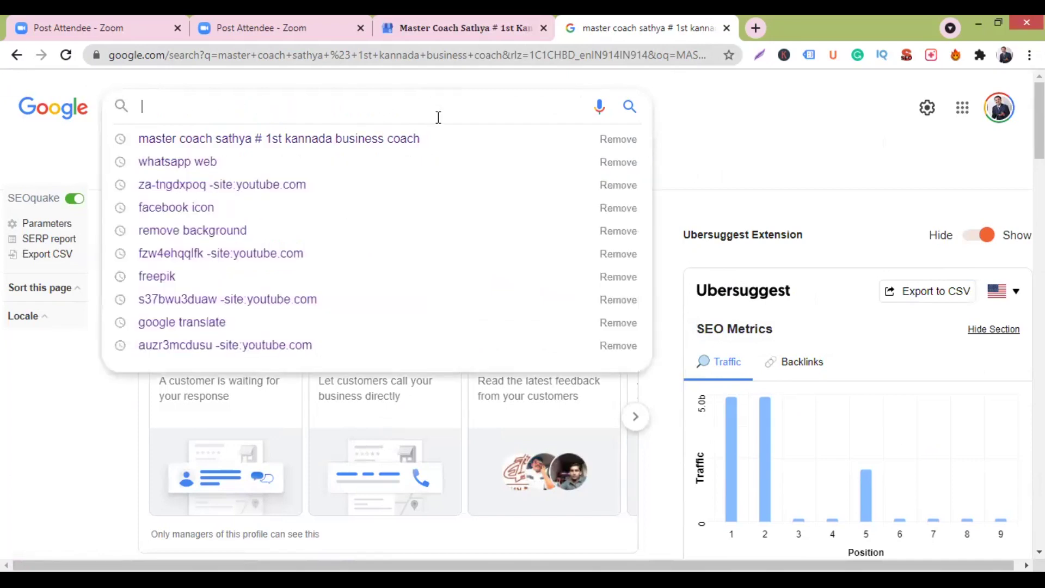
pyautogui.write('SWE')
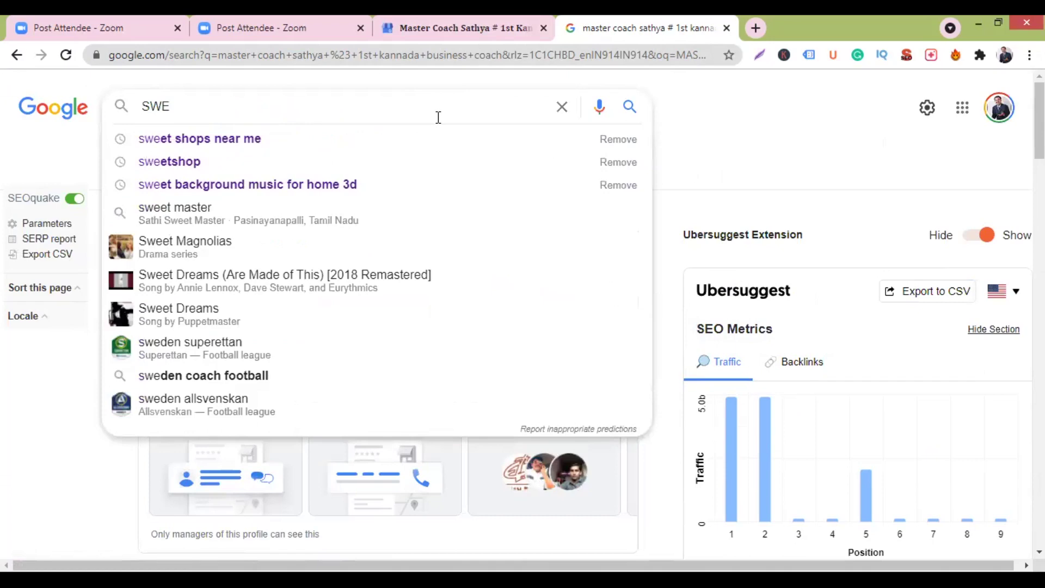
pyautogui.click(338, 137)
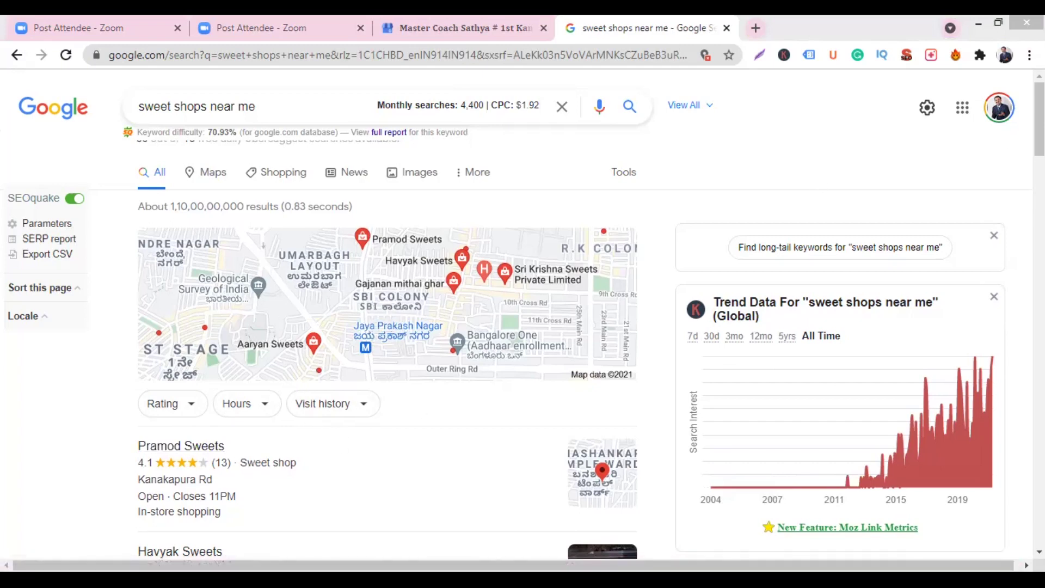
# Look through the local sweet shop listings and the organic results beneath them.
pyautogui.scroll(-10, 1038, 163)
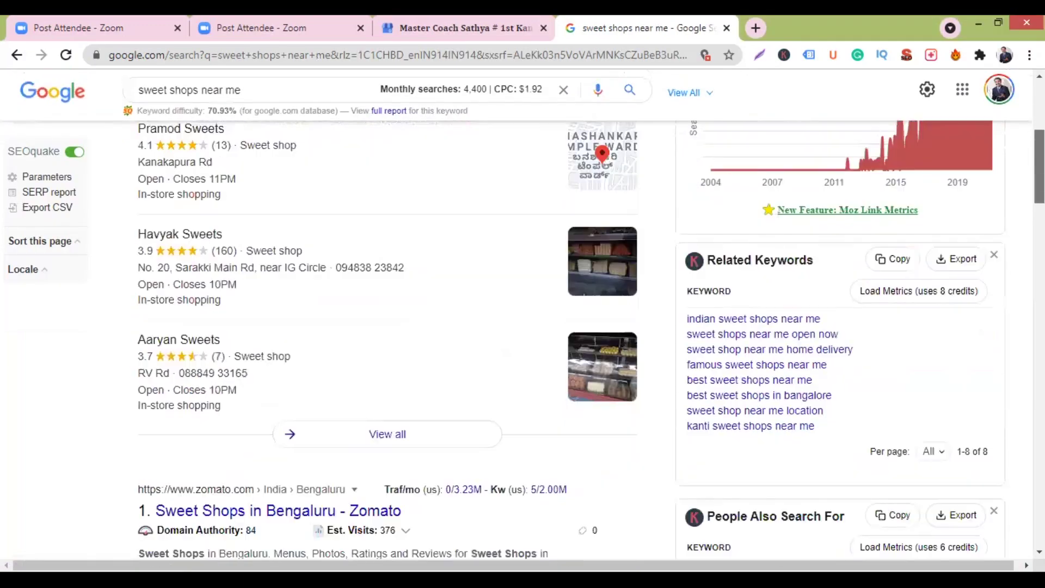
pyautogui.scroll(-6, 1038, 218)
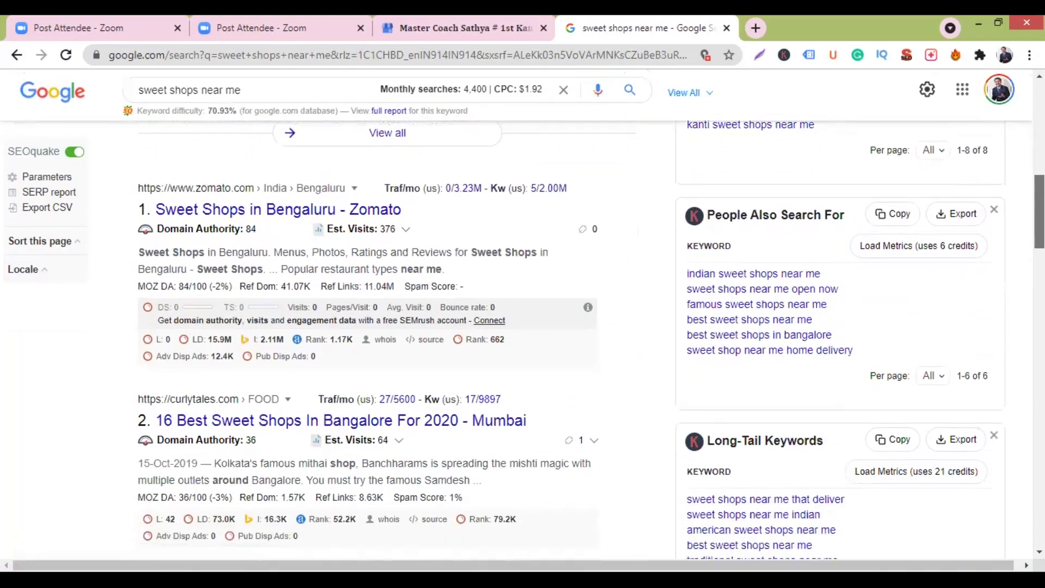
pyautogui.scroll(-7, 1038, 245)
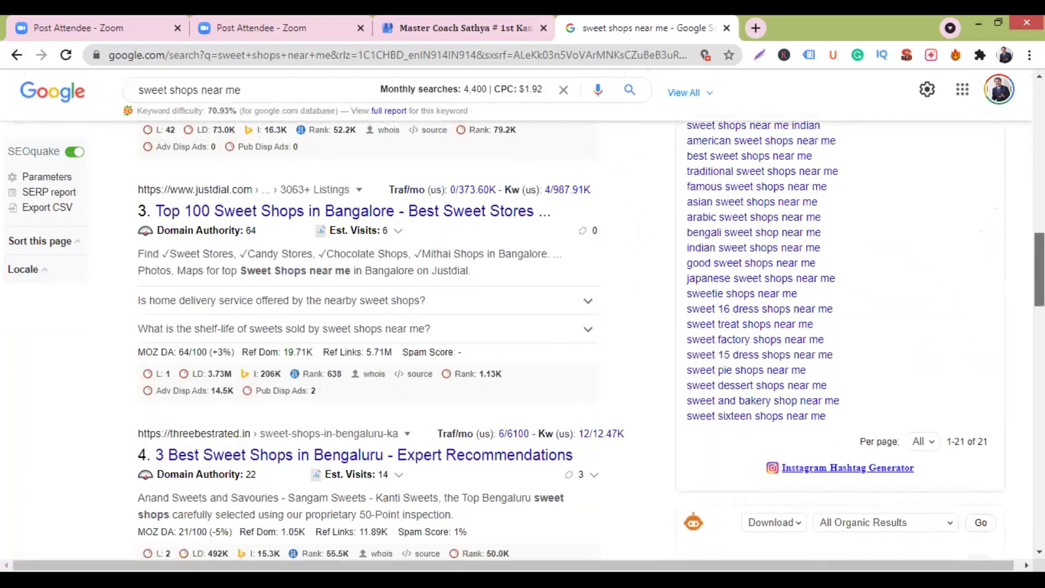
pyautogui.scroll(-4, 591, 340)
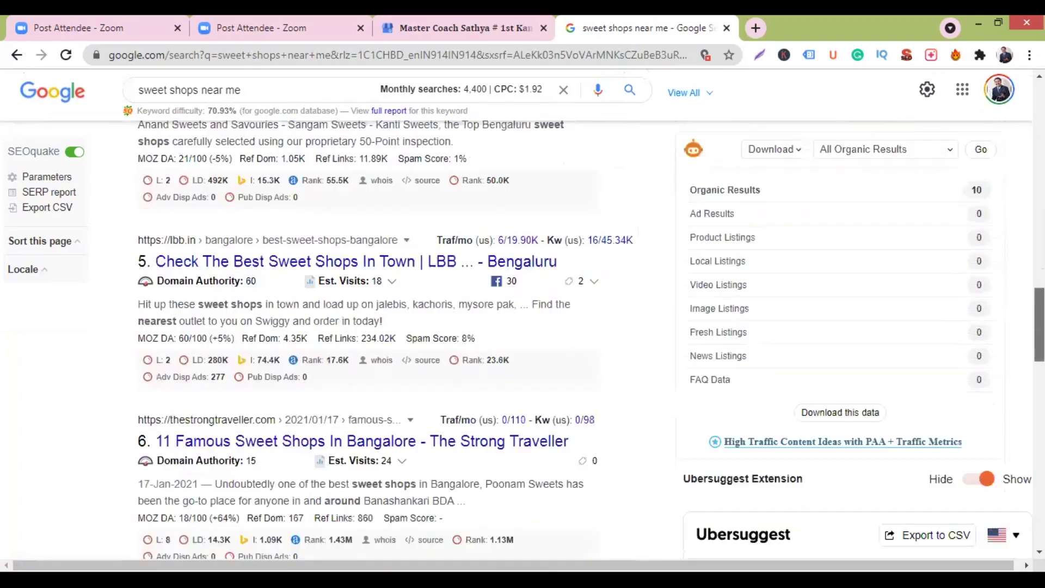
# Replace the Google query with "petrol station near me", run the search and look through the local petrol pump listings.
pyautogui.scroll(-1, 370, 338)
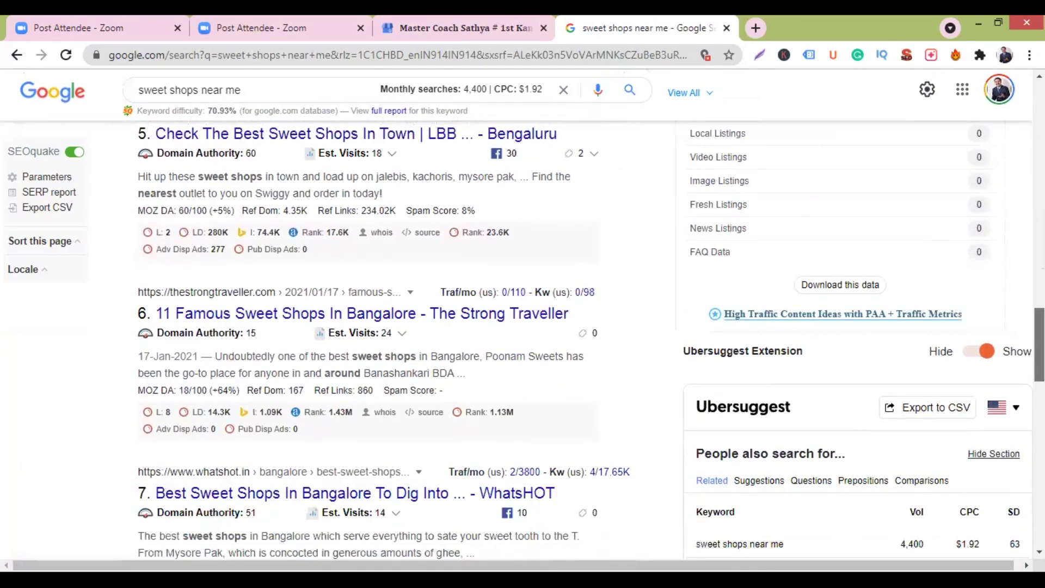
pyautogui.scroll(20, 393, 197)
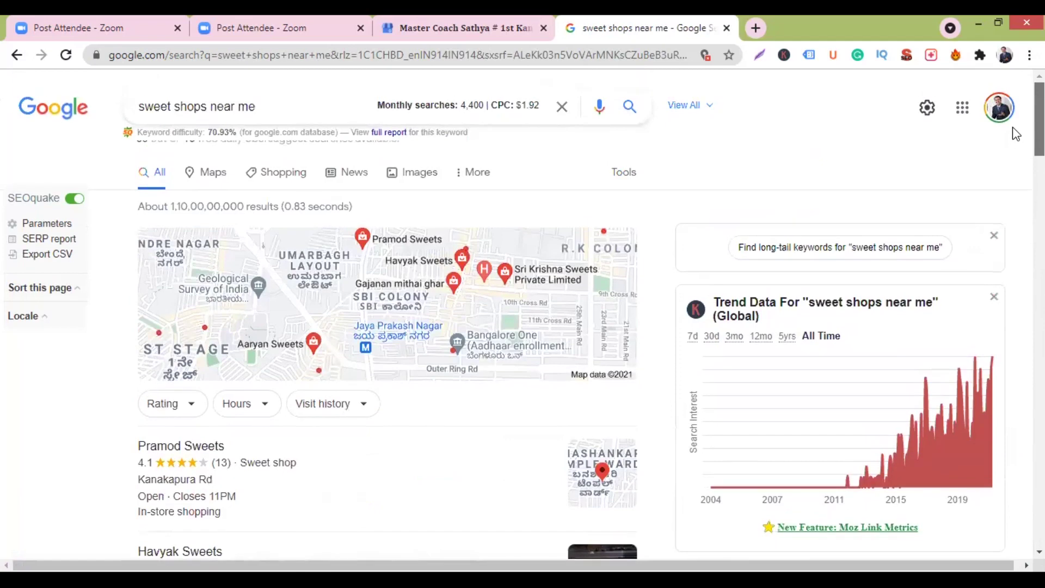
pyautogui.click(277, 116)
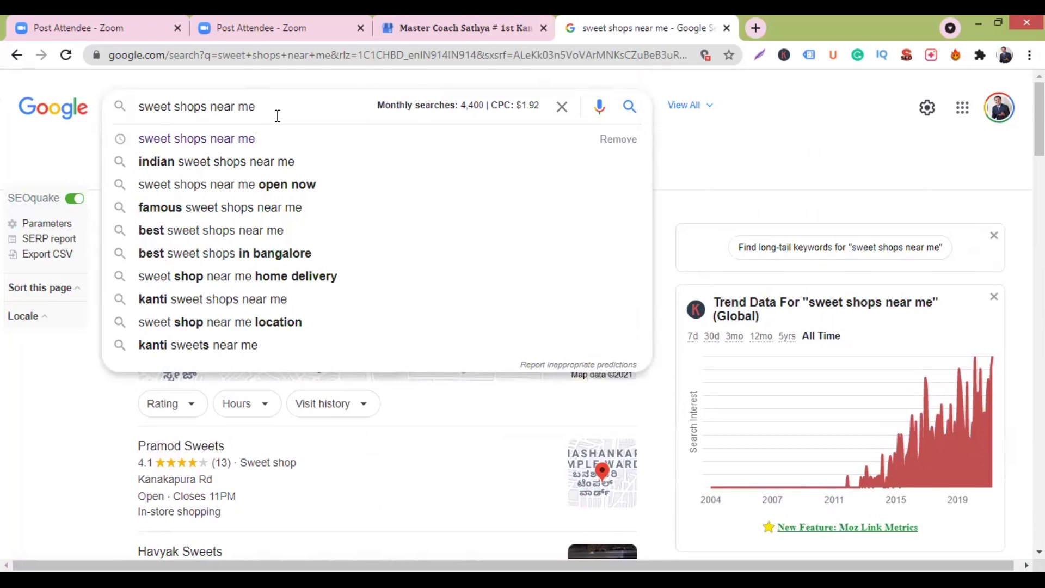
pyautogui.press('BackSpace')
pyautogui.press('BackSpace')
pyautogui.press('BackSpace')
pyautogui.press('BackSpace')
pyautogui.press('BackSpace')
pyautogui.press('BackSpace')
pyautogui.press('BackSpace')
pyautogui.press('BackSpace')
pyautogui.press('BackSpace')
pyautogui.press('BackSpace')
pyautogui.press('BackSpace')
pyautogui.press('BackSpace')
pyautogui.press('BackSpace')
pyautogui.press('BackSpace')
pyautogui.press('BackSpace')
pyautogui.press('BackSpace')
pyautogui.press('BackSpace')
pyautogui.press('BackSpace')
pyautogui.press('BackSpace')
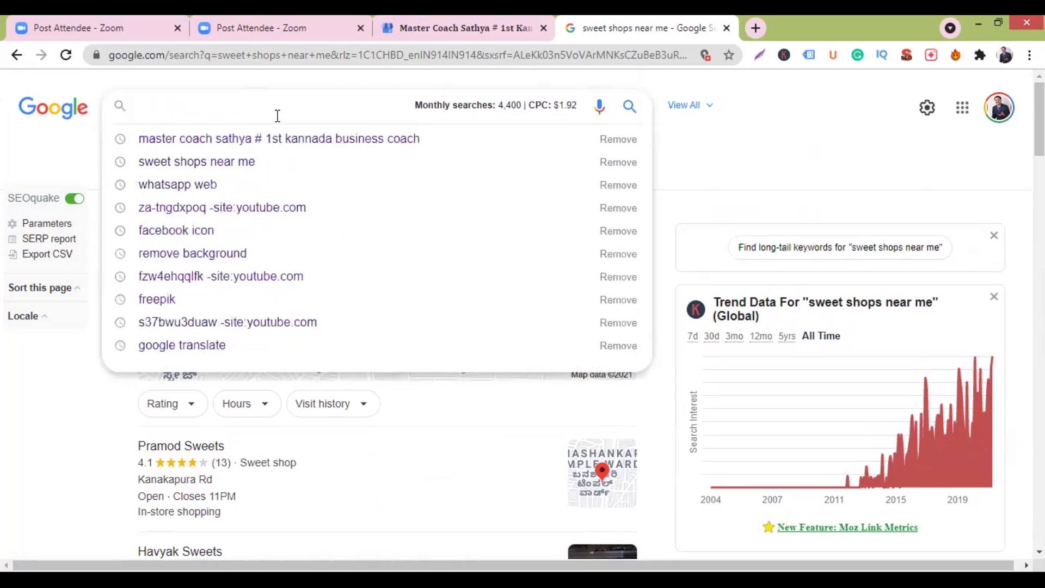
pyautogui.write('PER=T')
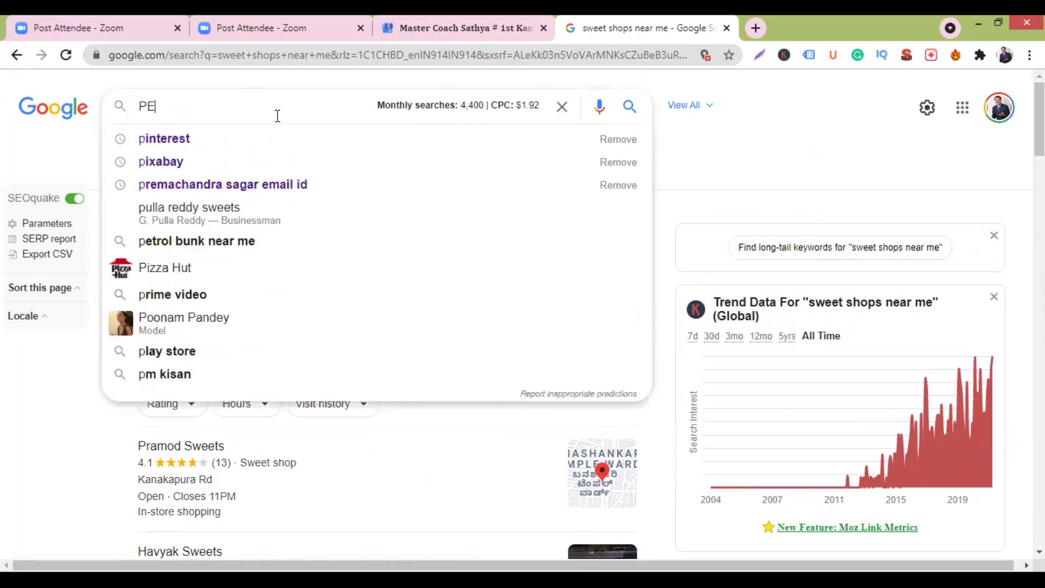
pyautogui.press('BackSpace')
pyautogui.press('BackSpace')
pyautogui.press('BackSpace')
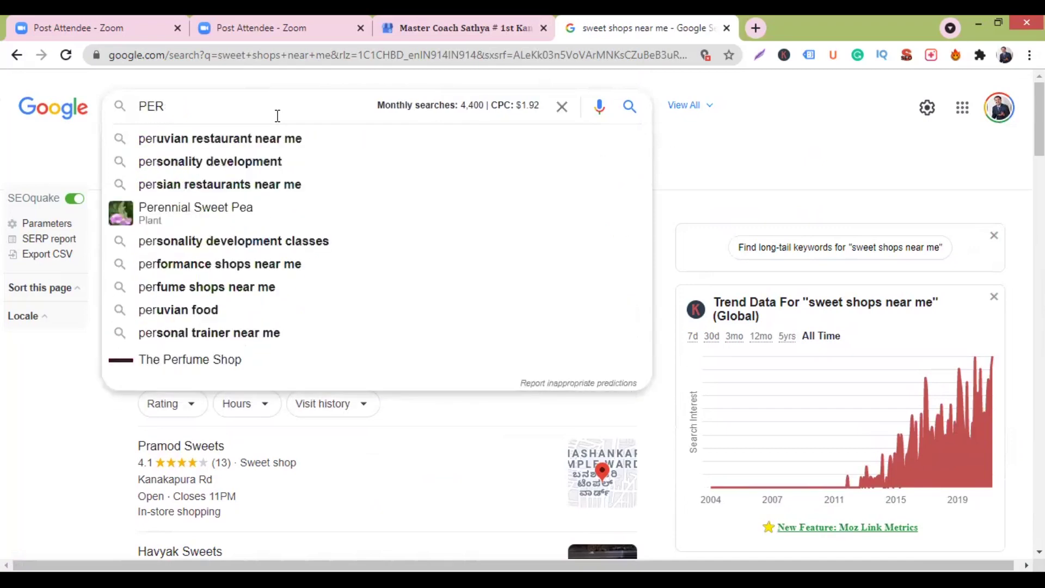
pyautogui.write('TRO')
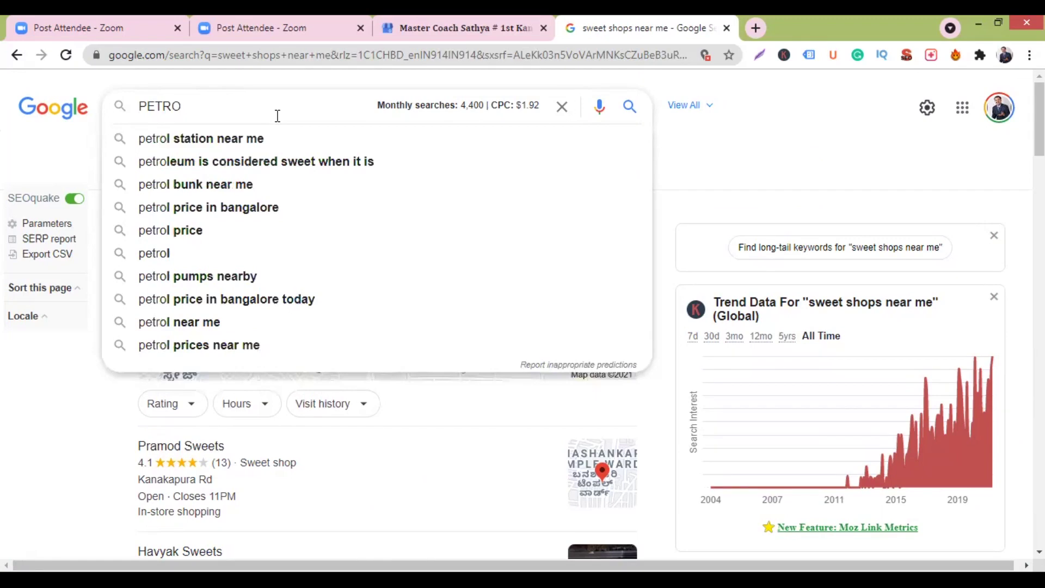
pyautogui.click(252, 139)
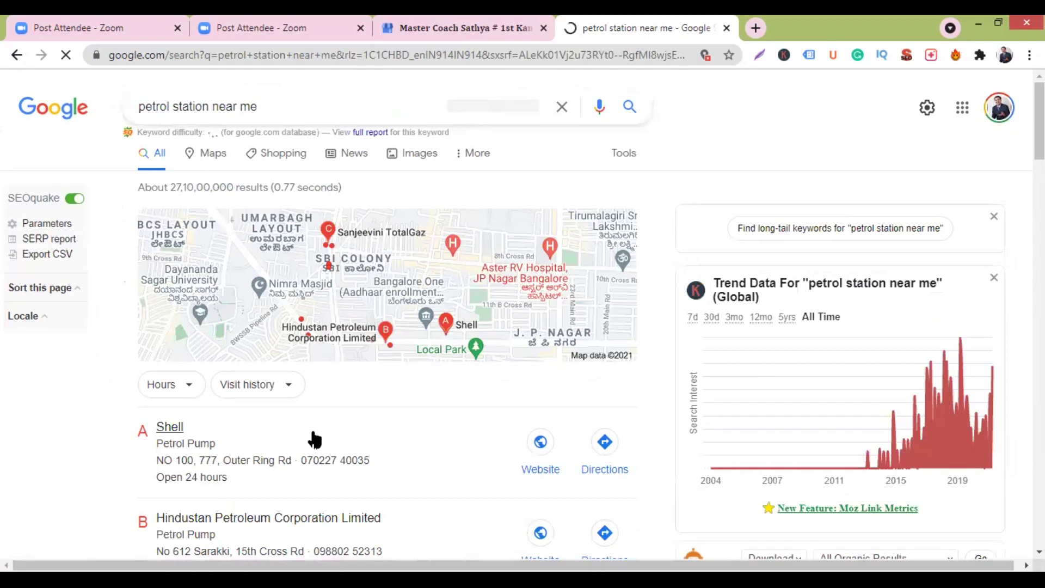
pyautogui.scroll(-3, 190, 481)
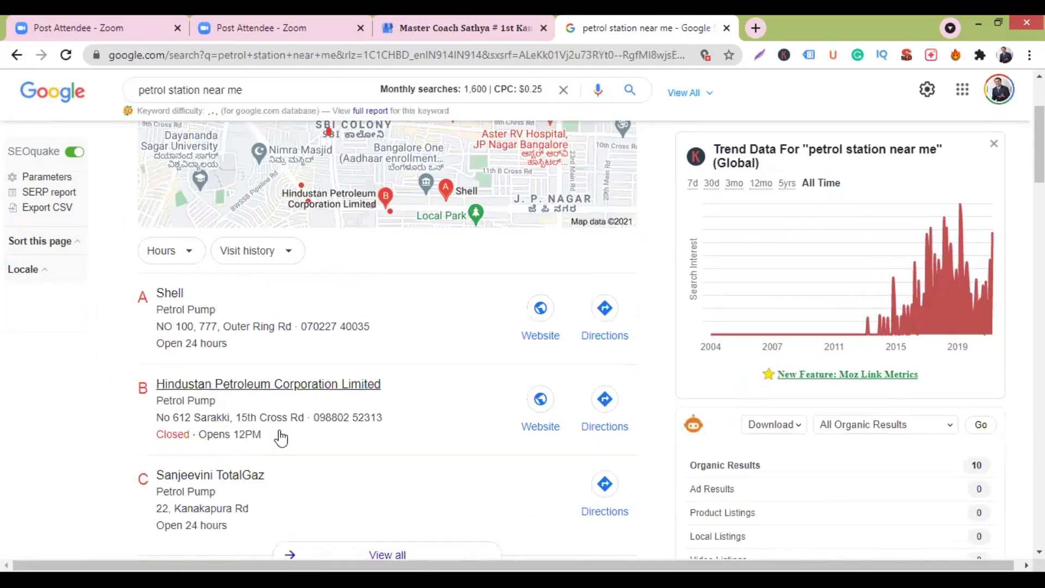
pyautogui.scroll(-4, 276, 434)
pyautogui.scroll(7, 297, 348)
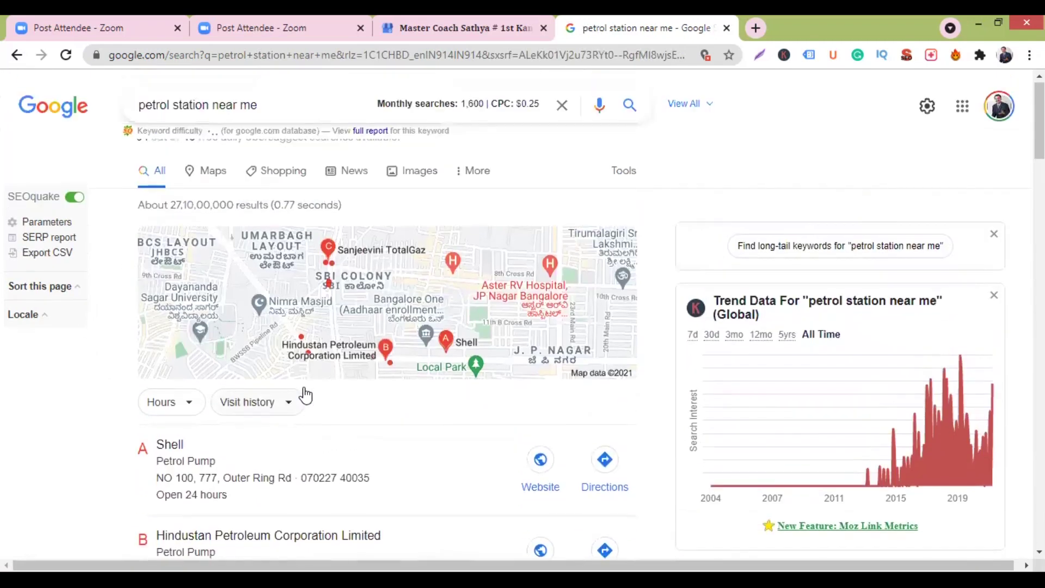
# Search Google for "salon near me" in place of the current query and examine the map and local salon listings.
pyautogui.click(276, 107)
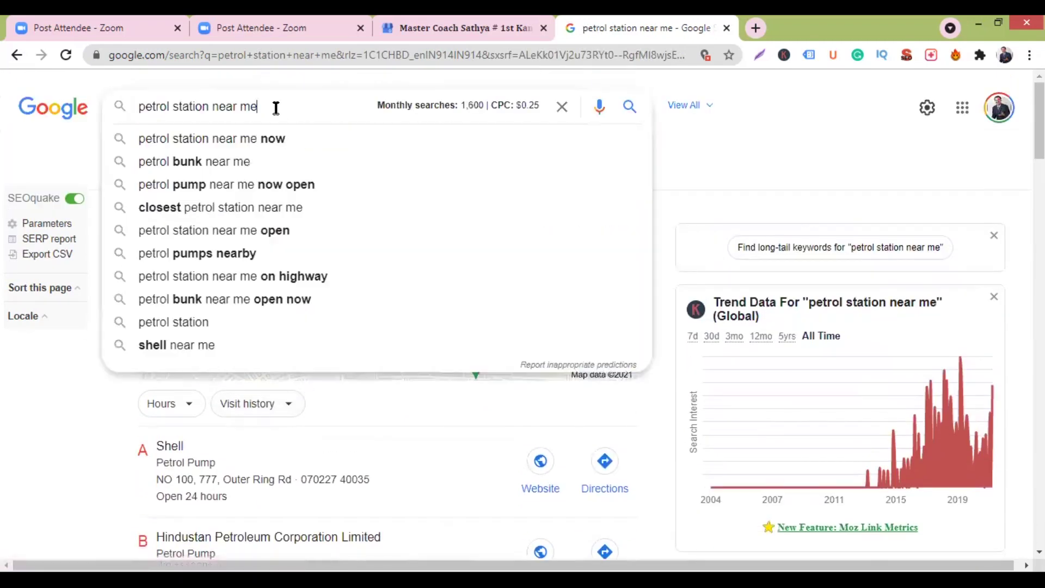
pyautogui.press('BackSpace')
pyautogui.press('BackSpace')
pyautogui.press('BackSpace')
pyautogui.press('BackSpace')
pyautogui.press('BackSpace')
pyautogui.press('BackSpace')
pyautogui.press('BackSpace')
pyautogui.press('BackSpace')
pyautogui.press('BackSpace')
pyautogui.press('BackSpace')
pyautogui.press('BackSpace')
pyautogui.press('BackSpace')
pyautogui.press('BackSpace')
pyautogui.press('BackSpace')
pyautogui.press('BackSpace')
pyautogui.press('BackSpace')
pyautogui.press('BackSpace')
pyautogui.press('BackSpace')
pyautogui.press('BackSpace')
pyautogui.press('BackSpace')
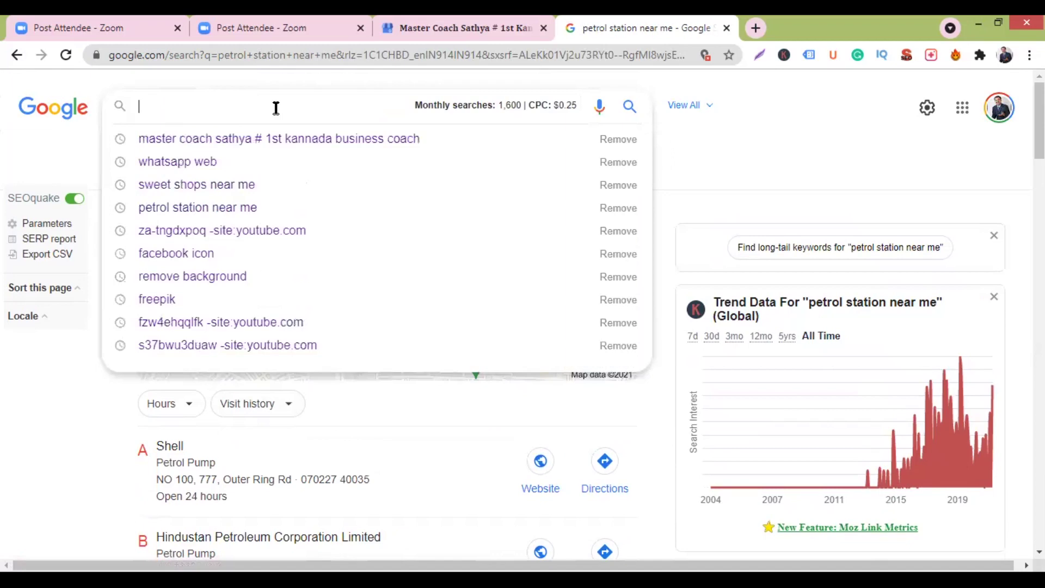
pyautogui.write('SALO')
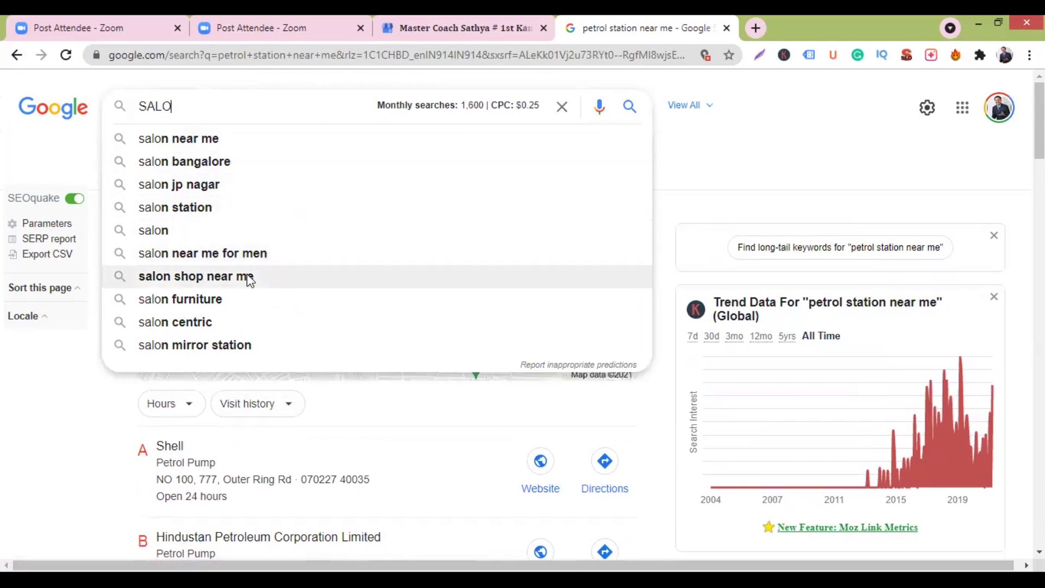
pyautogui.click(181, 141)
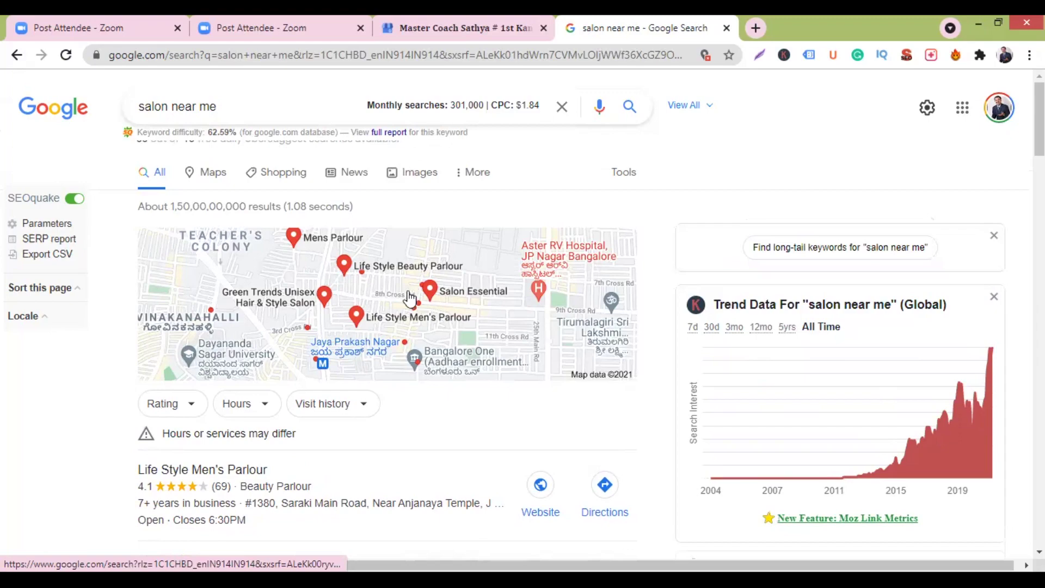
pyautogui.scroll(-4, 350, 334)
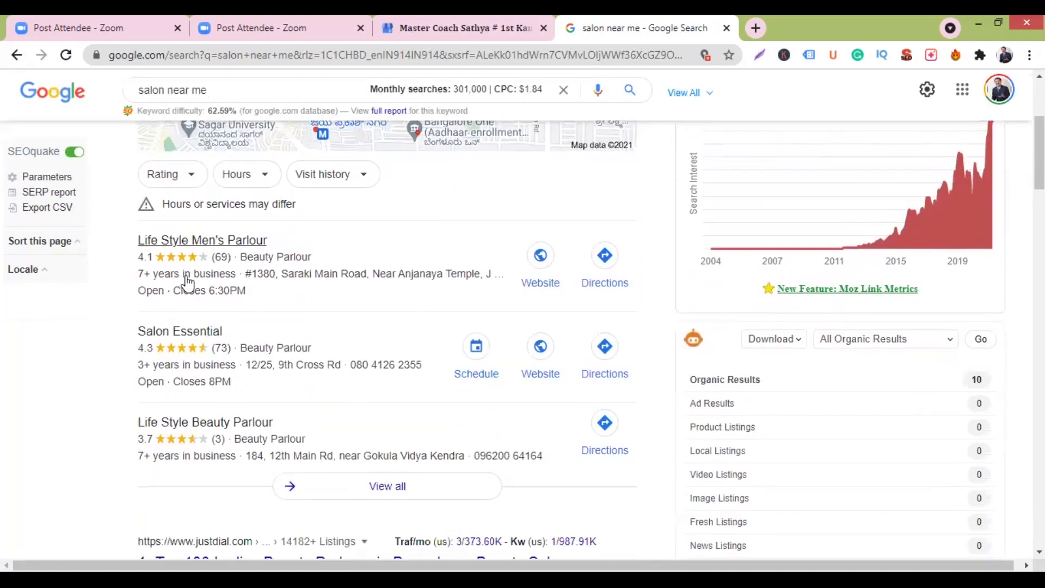
pyautogui.scroll(4, 221, 381)
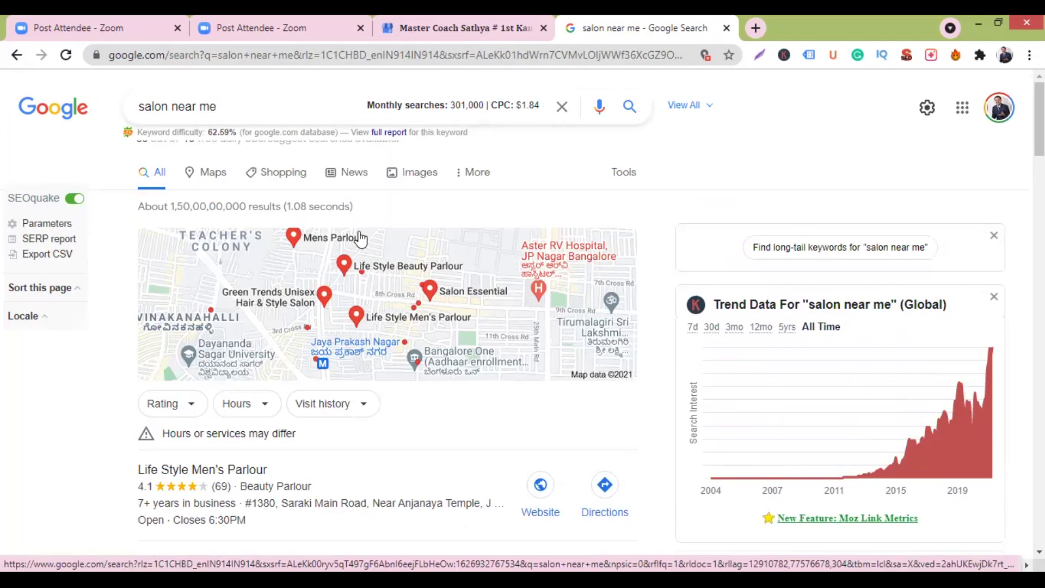
# Open a new browser tab, go to the Google My Business site and start managing a business.
pyautogui.click(756, 28)
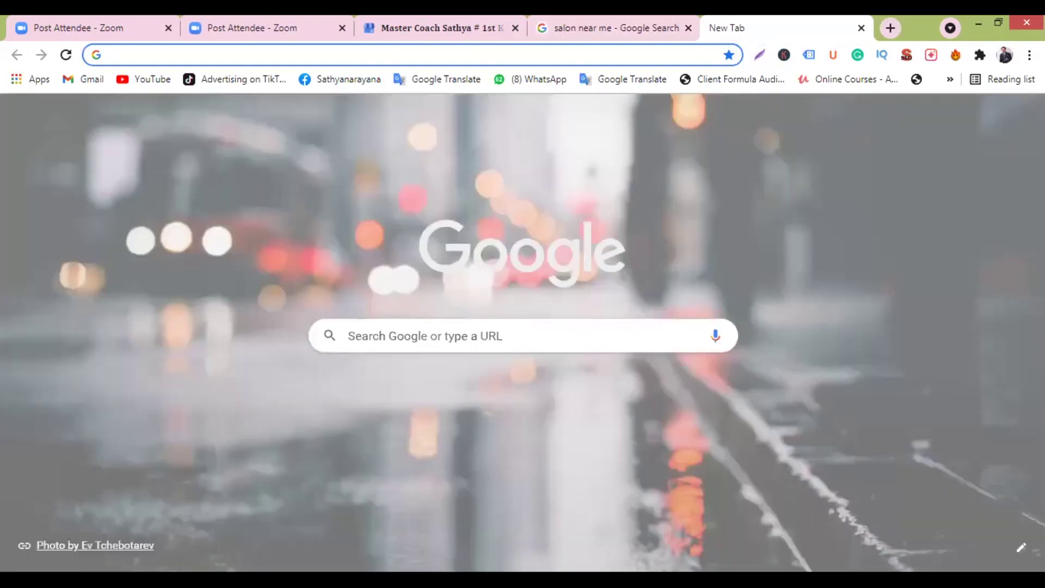
pyautogui.click(1029, 55)
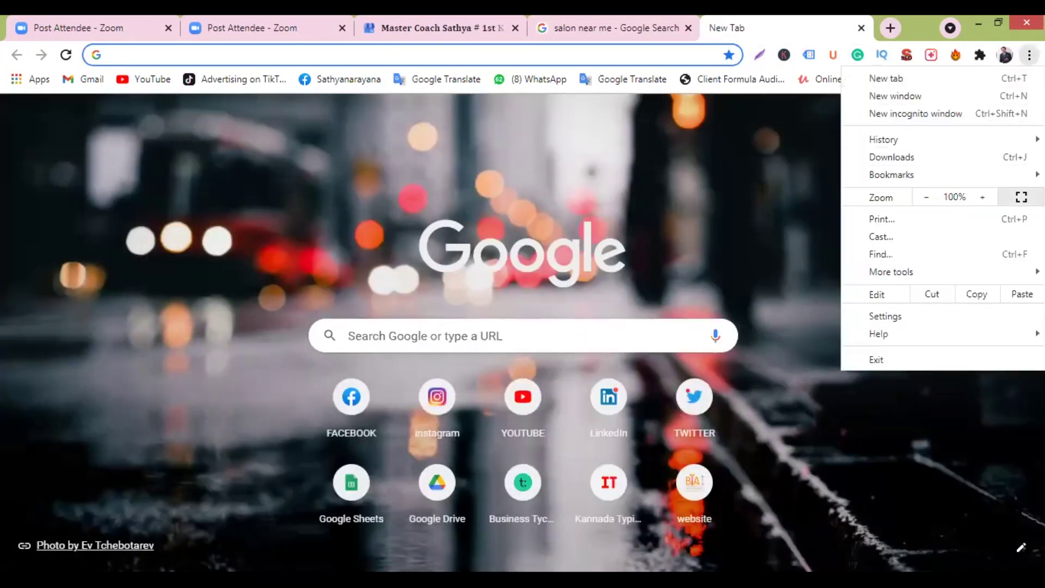
pyautogui.click(1019, 116)
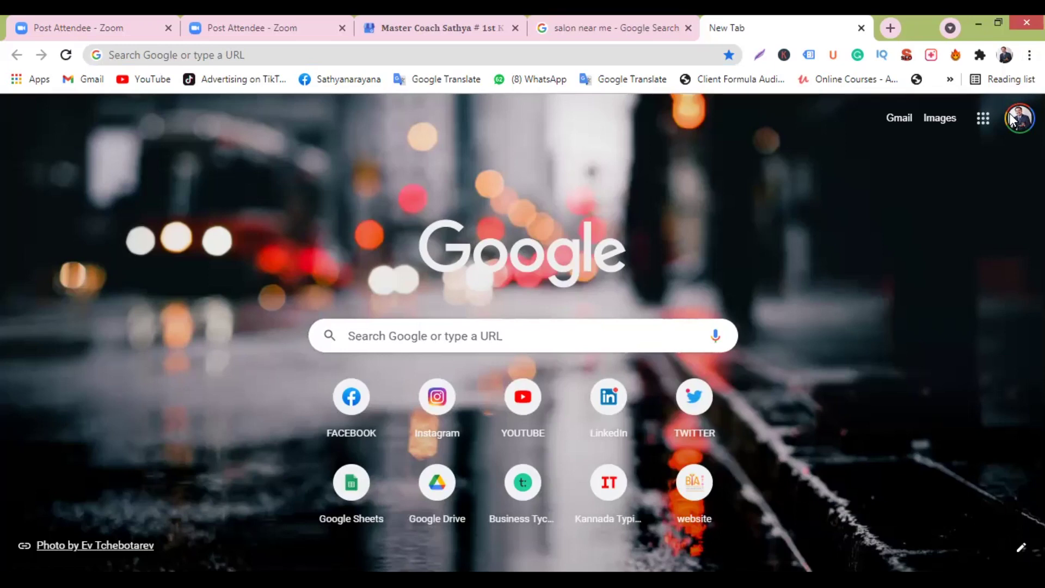
pyautogui.hotkey('alt', 'f')
pyautogui.press('Down')
pyautogui.press('Down')
pyautogui.press('Down')
pyautogui.press('Down')
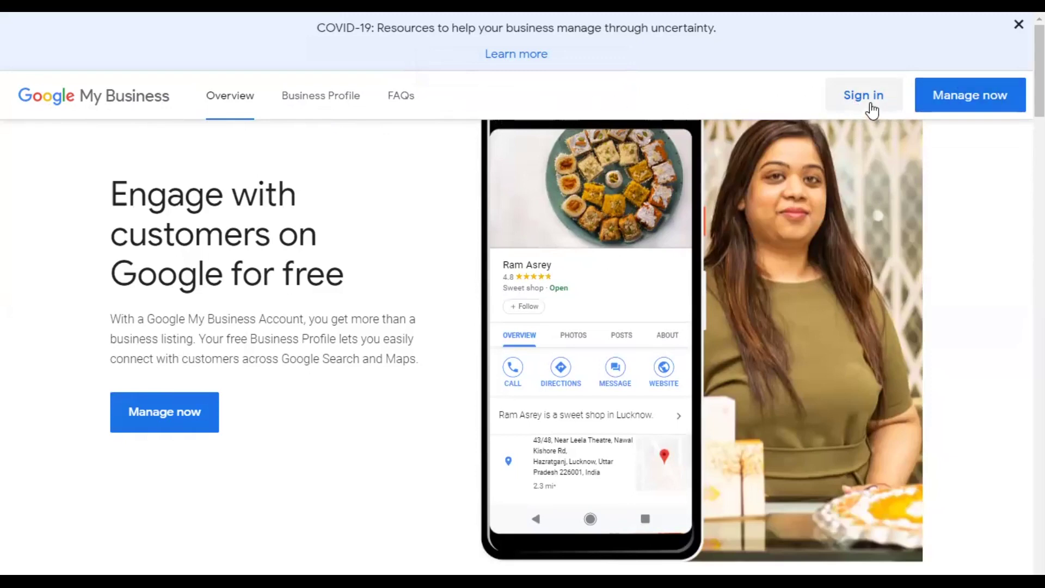
pyautogui.click(180, 416)
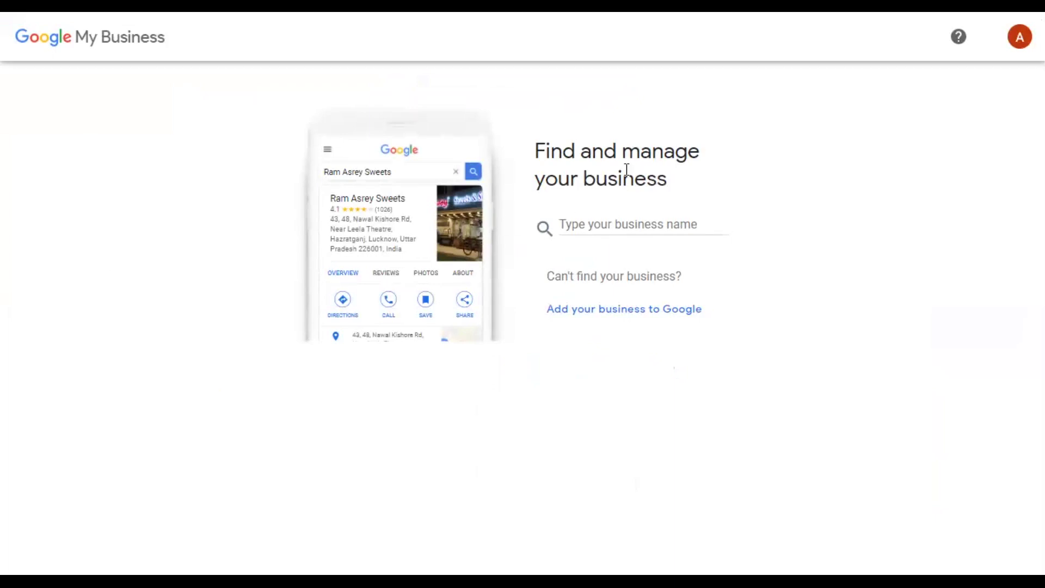
# Look up the business name "BTA", dismiss the suggested matches and choose to add the business to Google.
pyautogui.click(592, 224)
pyautogui.write('BTA')
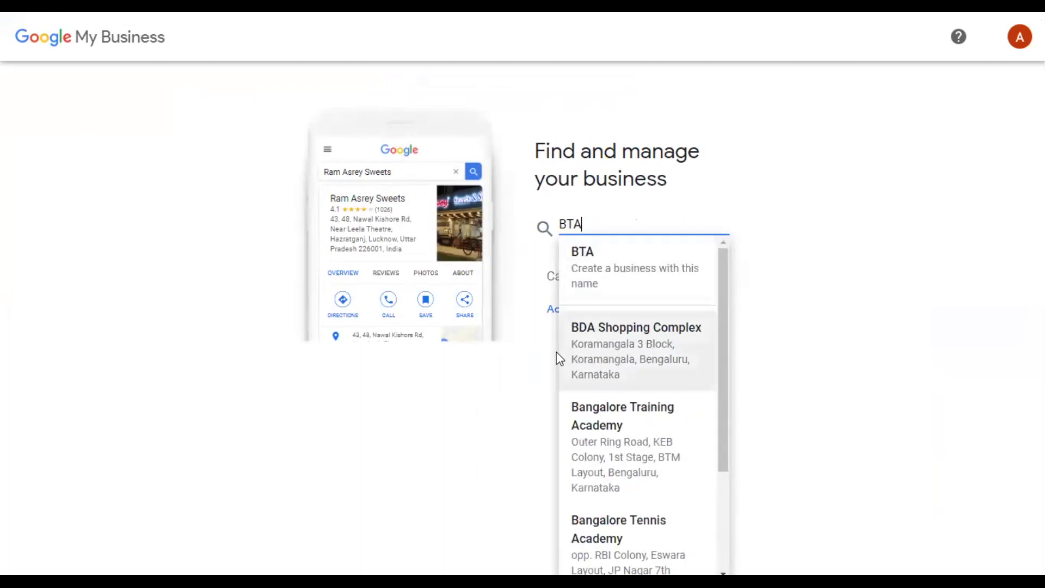
pyautogui.click(544, 364)
pyautogui.click(616, 311)
pyautogui.click(629, 302)
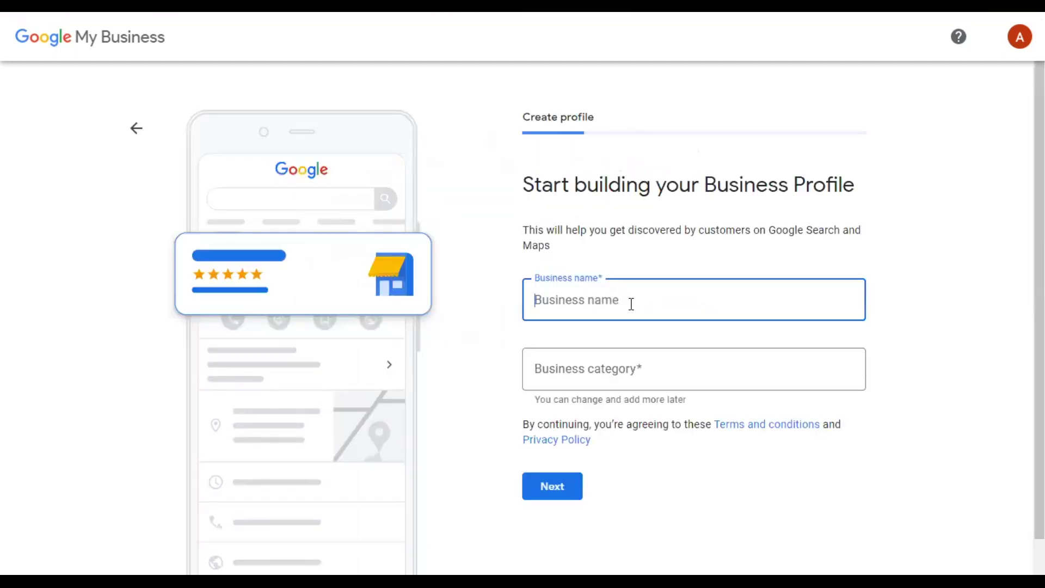
# Enter BTA as the business name, select the category Business management consultant and continue.
pyautogui.write('BTA')
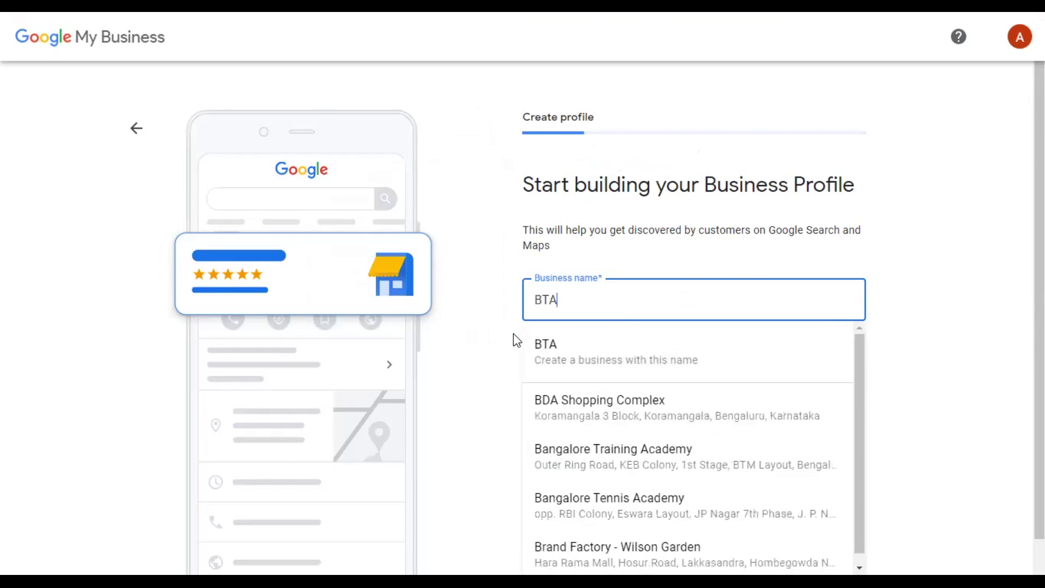
pyautogui.click(514, 334)
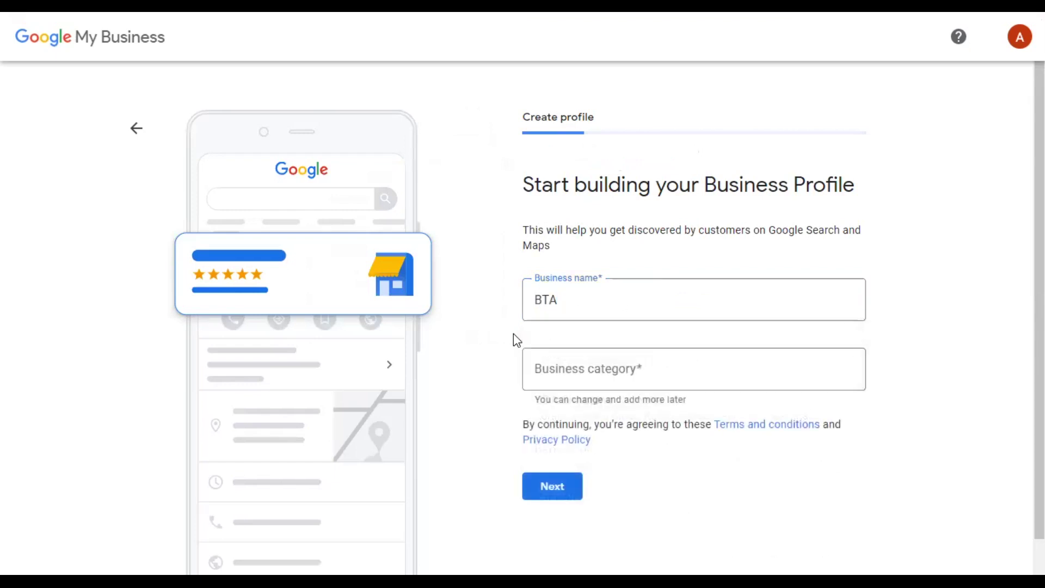
pyautogui.click(664, 376)
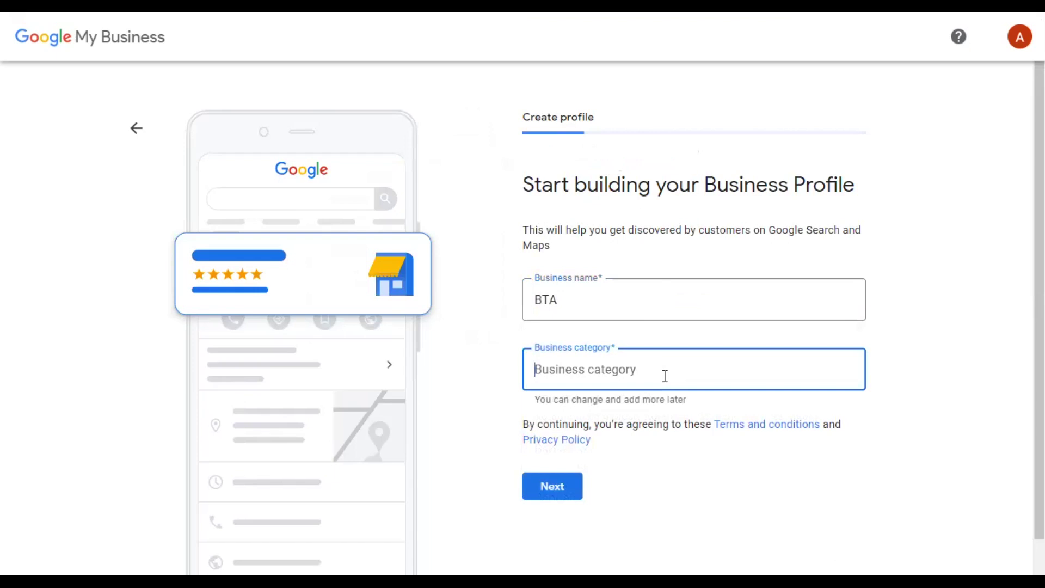
pyautogui.write('BUSI')
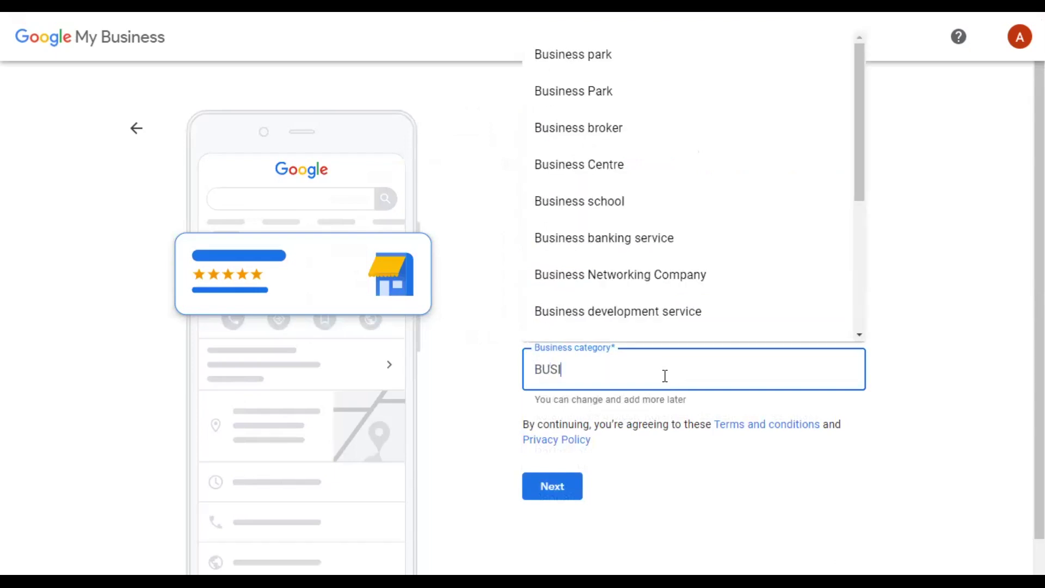
pyautogui.write('N')
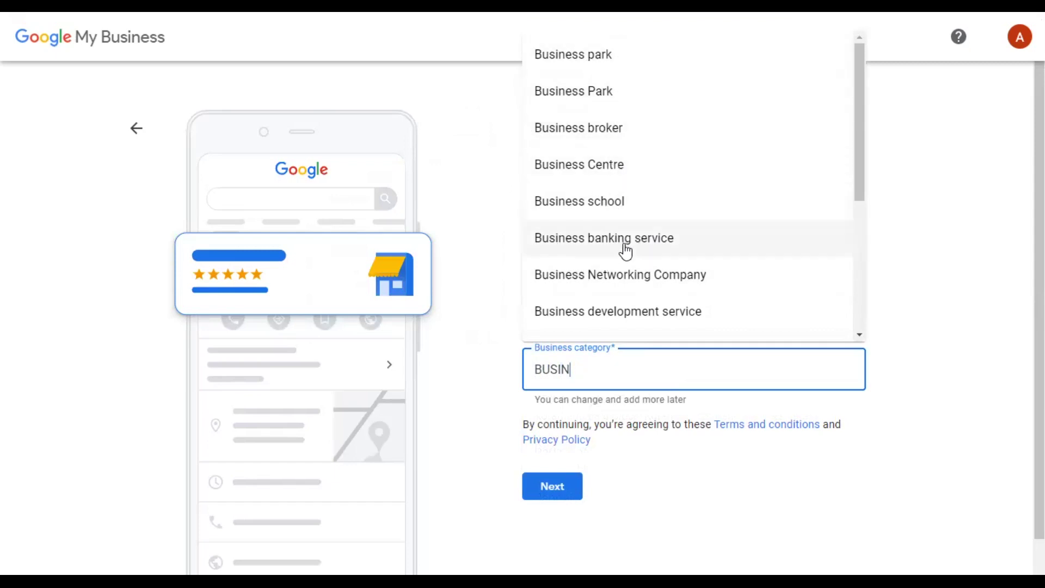
pyautogui.scroll(-2, 626, 256)
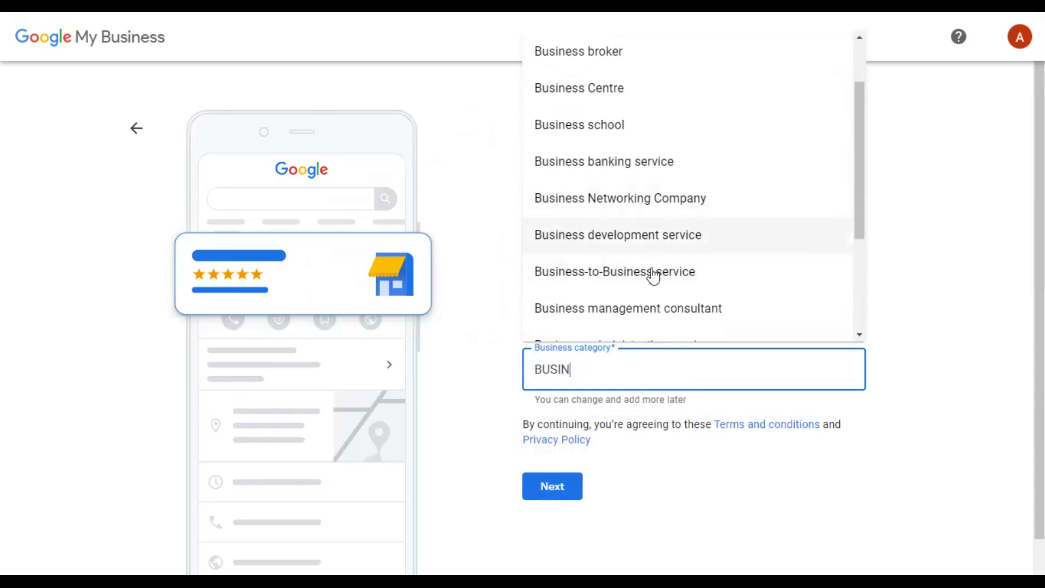
pyautogui.click(652, 319)
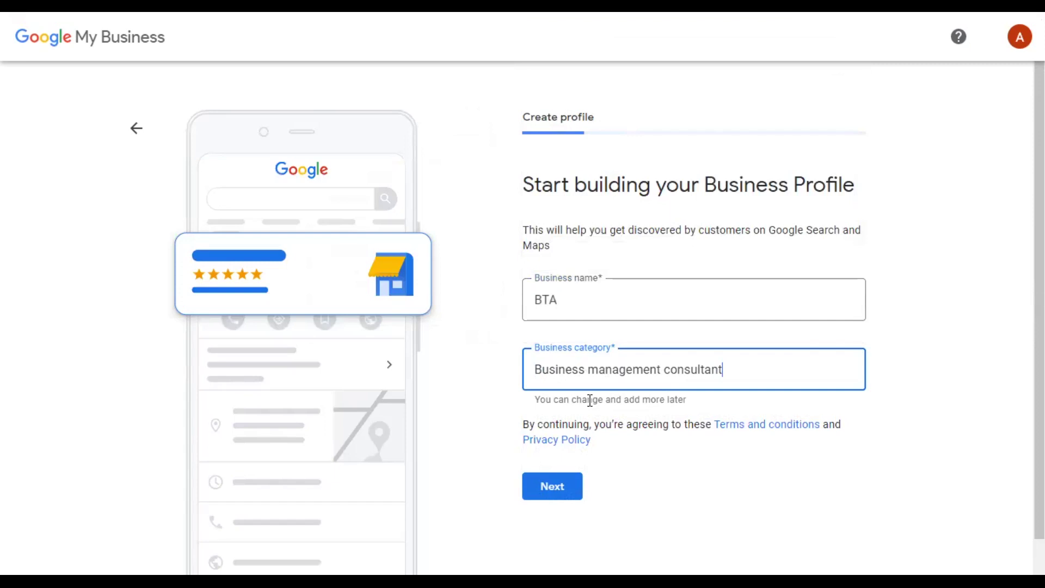
pyautogui.scroll(-1, 598, 414)
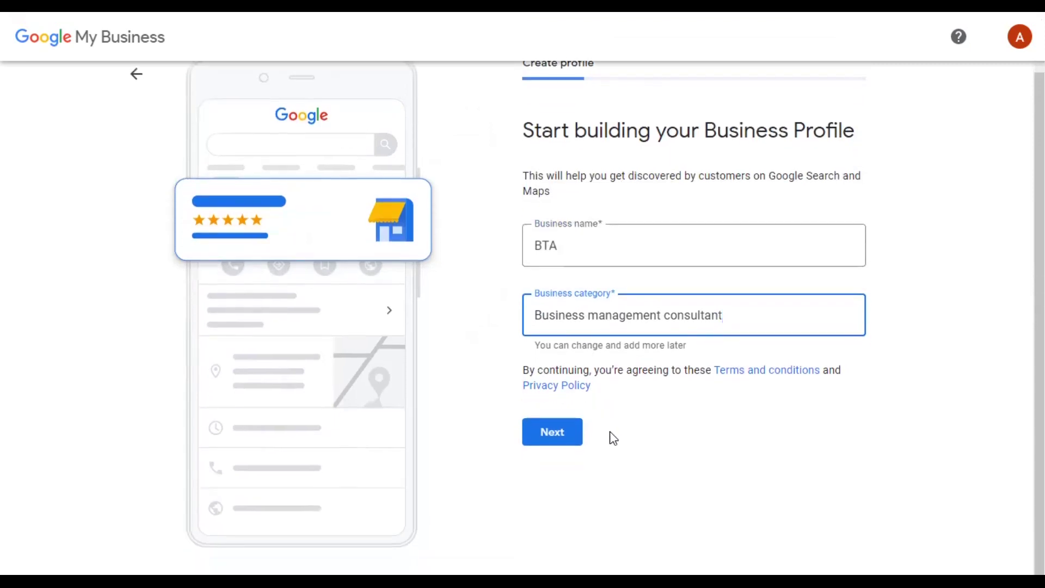
pyautogui.click(562, 435)
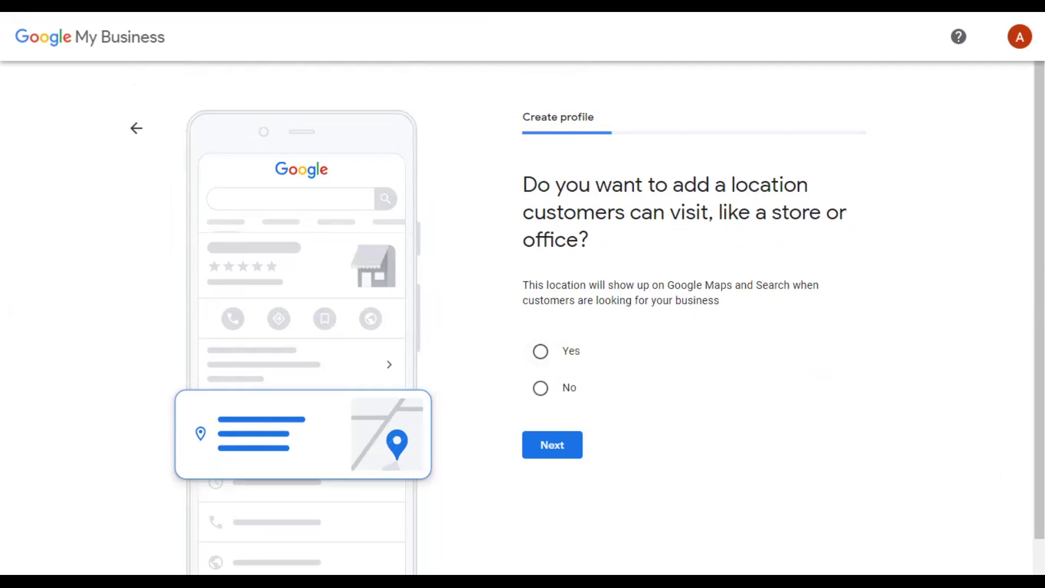
# Choose to add a location customers can visit, fill in the business's street address, city, pincode and state in India, and continue.
pyautogui.click(542, 354)
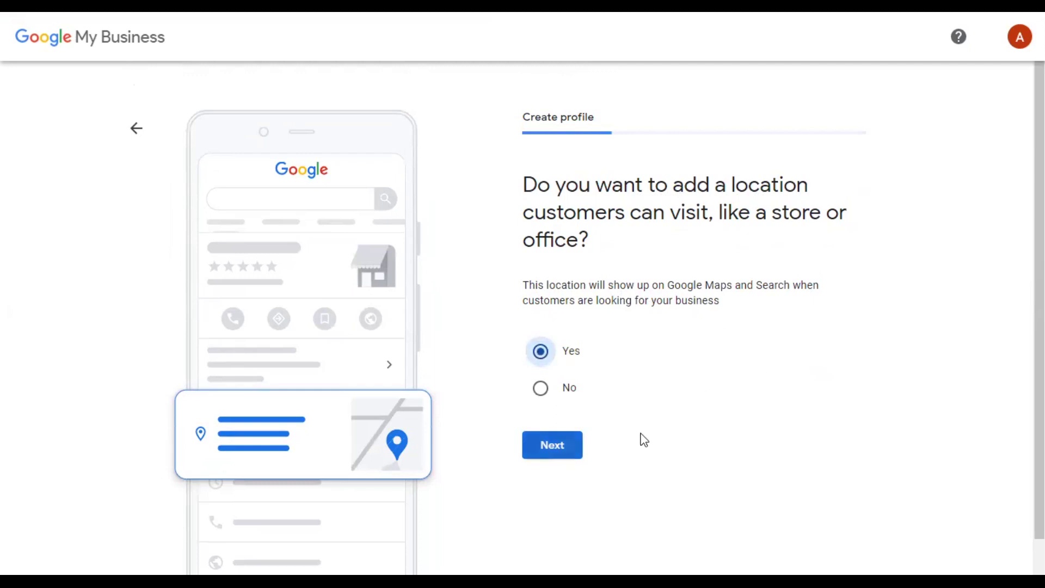
pyautogui.press('Return')
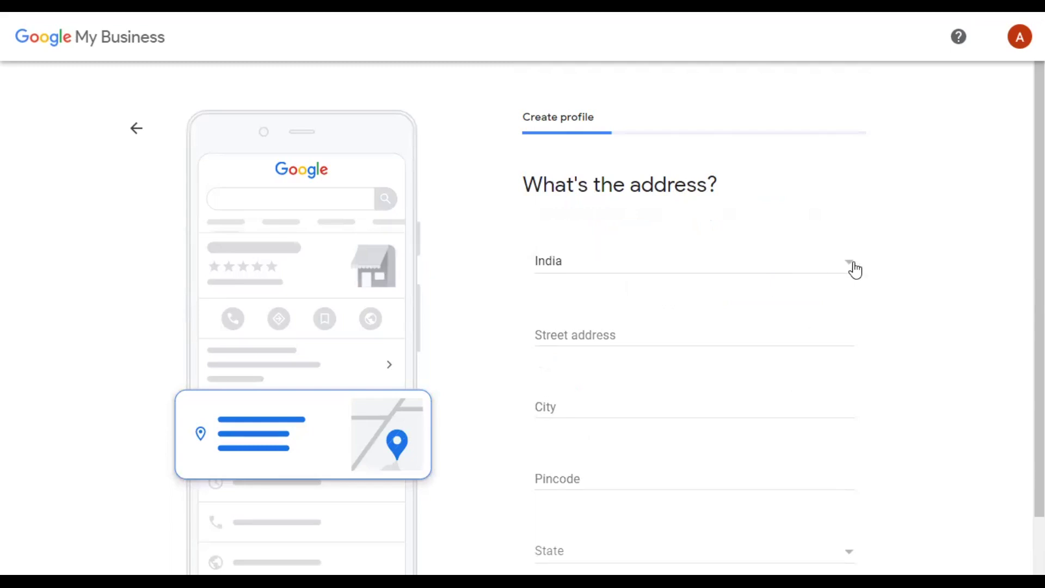
pyautogui.click(663, 339)
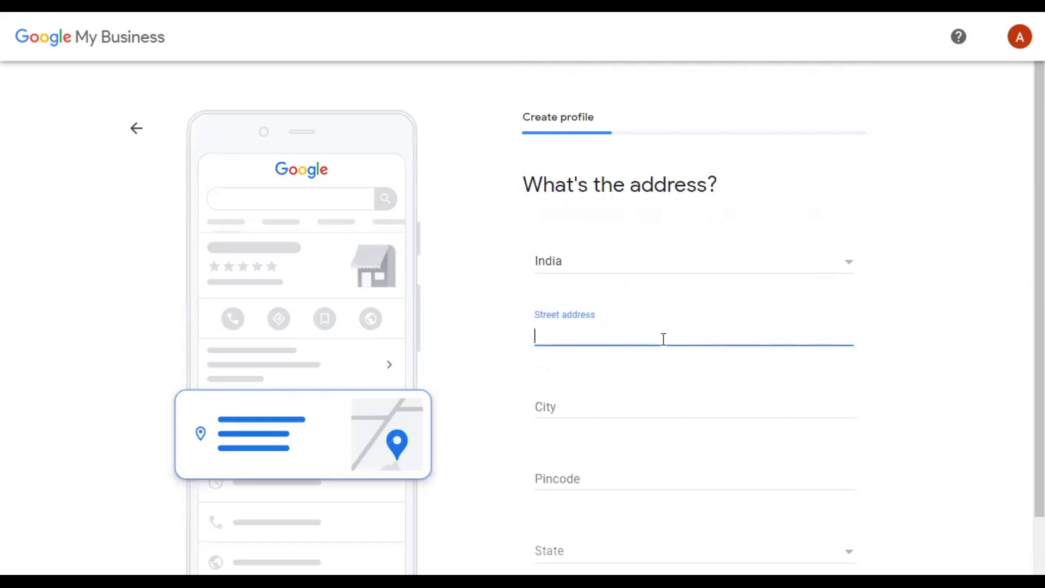
pyautogui.hotkey('ctrl', 'v')
pyautogui.write('a')
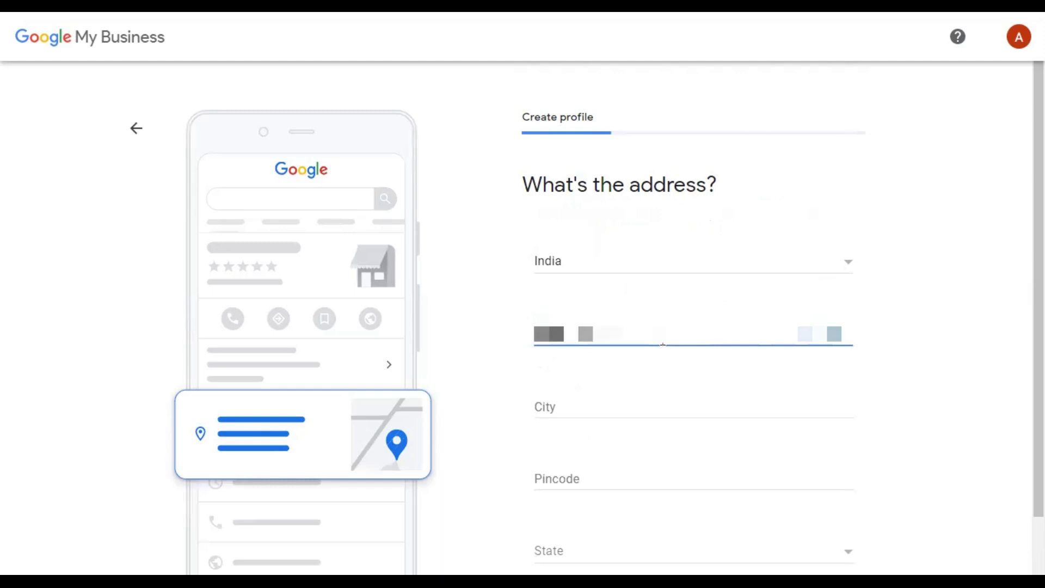
pyautogui.click(621, 400)
pyautogui.write('Hyderabad')
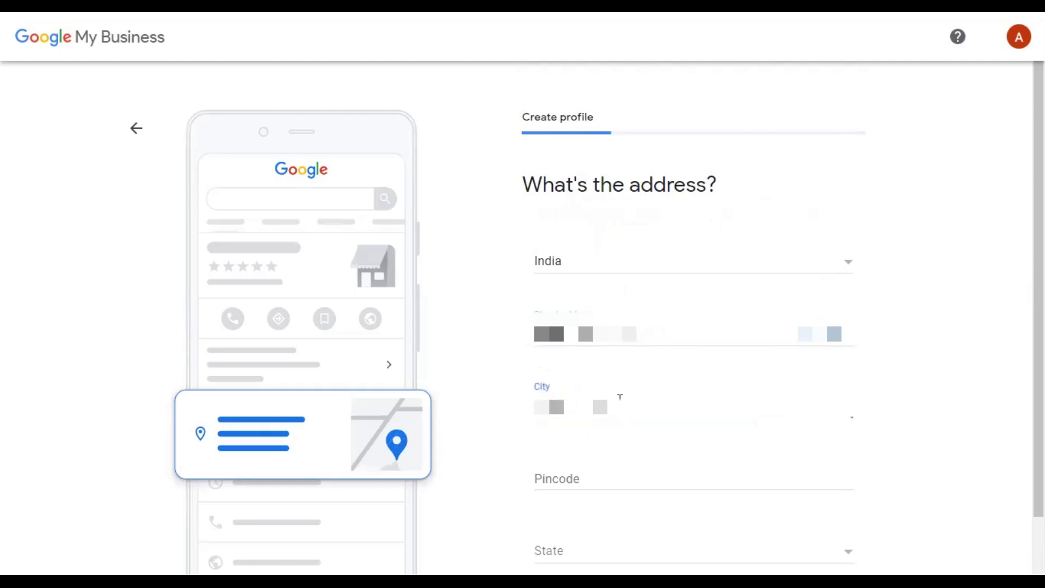
pyautogui.scroll(-2, 711, 488)
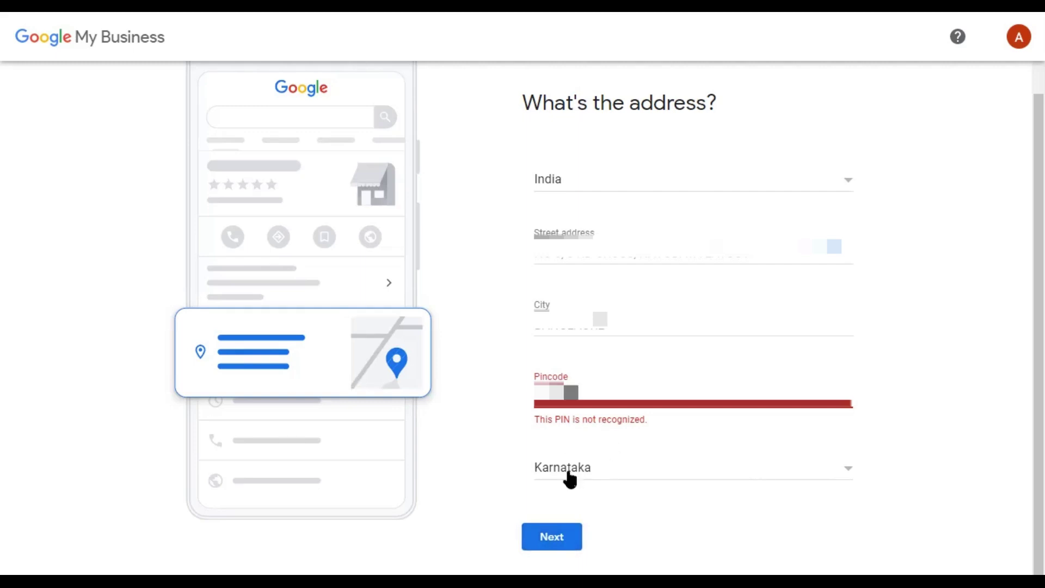
pyautogui.press('Return')
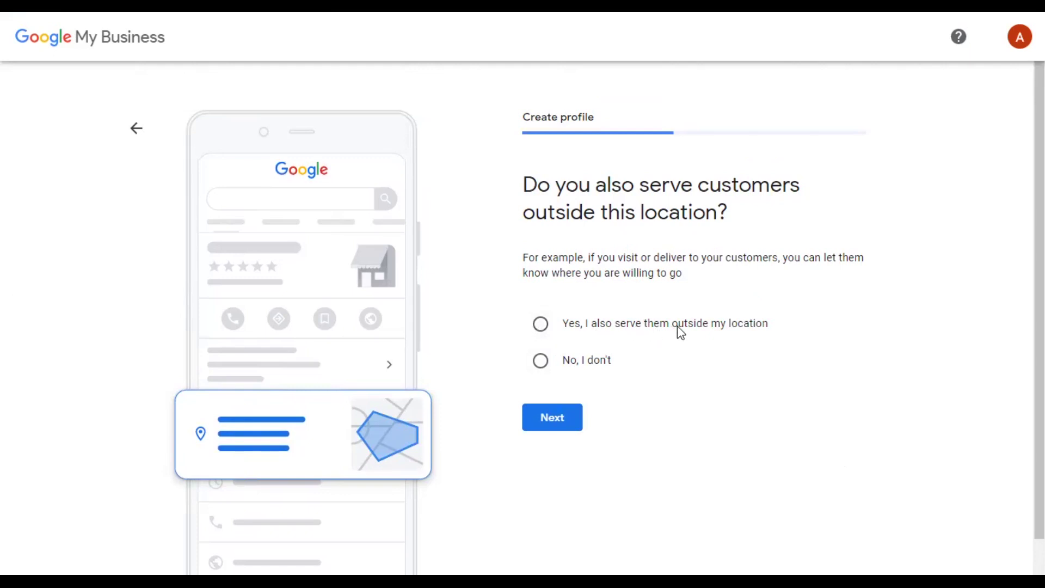
# Indicate that customers are also served outside the location, and continue without entering service areas, a phone number or a website.
pyautogui.click(542, 326)
pyautogui.click(551, 419)
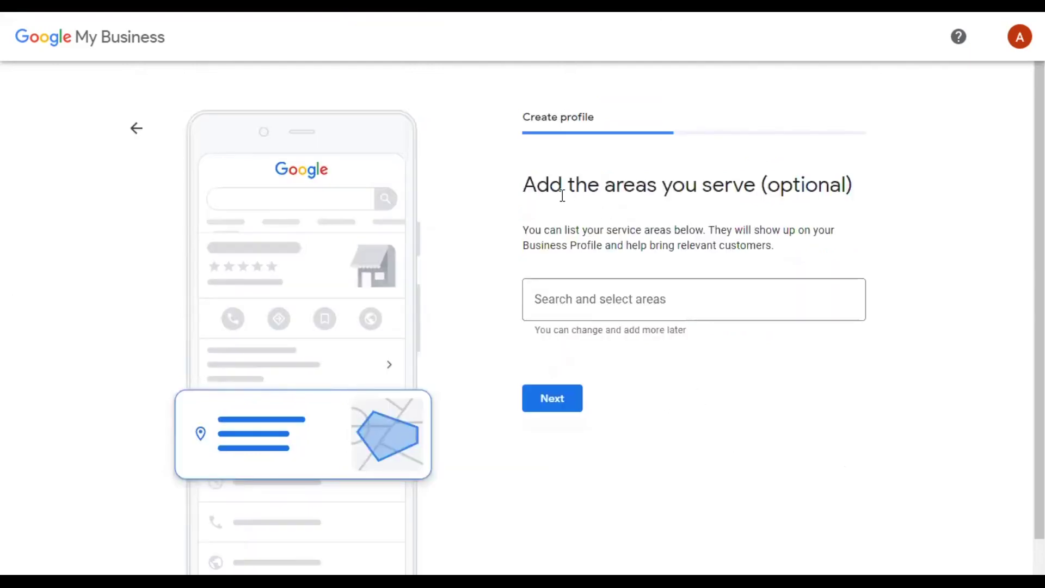
pyautogui.click(553, 398)
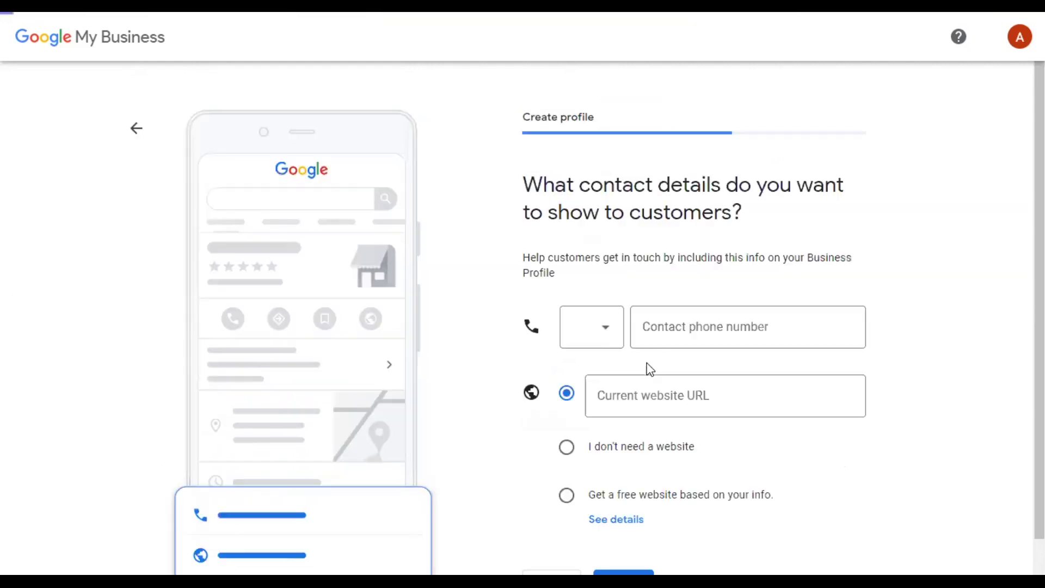
pyautogui.scroll(-1, 680, 331)
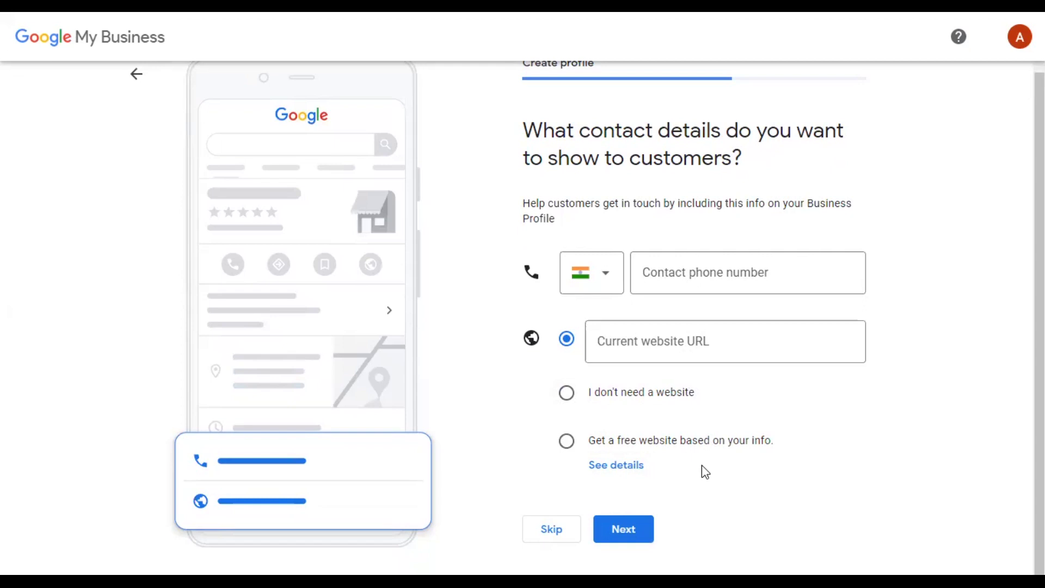
pyautogui.click(637, 529)
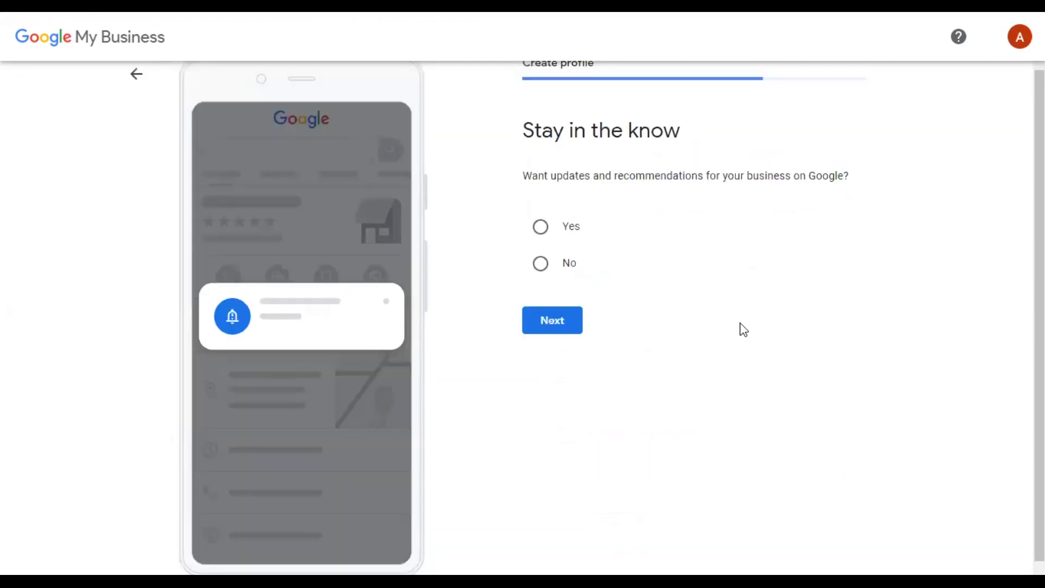
# Opt in to updates and recommendations for the business and proceed past the verification page.
pyautogui.scroll(1, 707, 316)
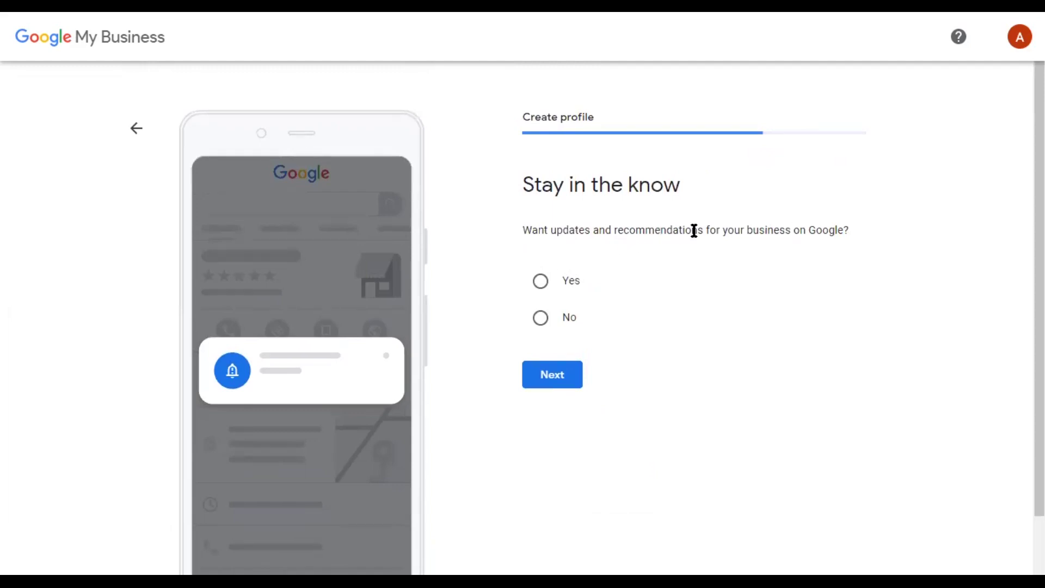
pyautogui.click(540, 282)
pyautogui.click(552, 373)
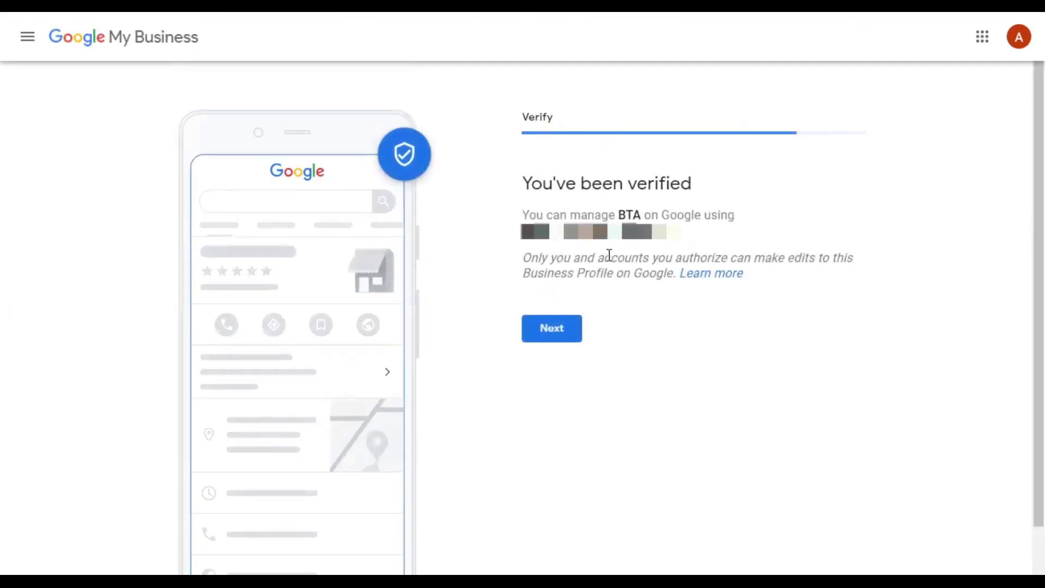
pyautogui.click(552, 335)
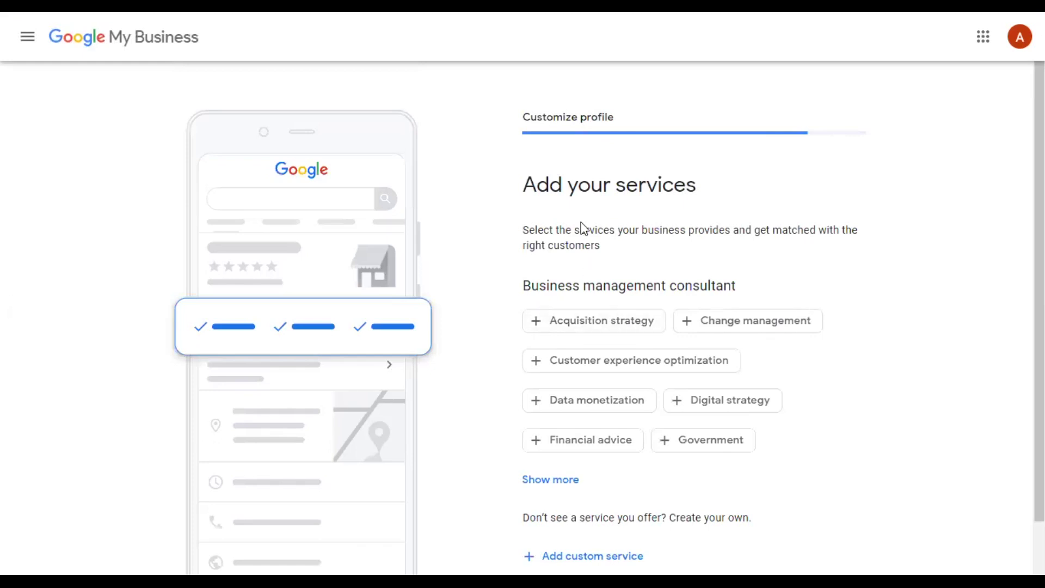
# Continue the profile customization without adding any services or business hours.
pyautogui.scroll(-2, 667, 324)
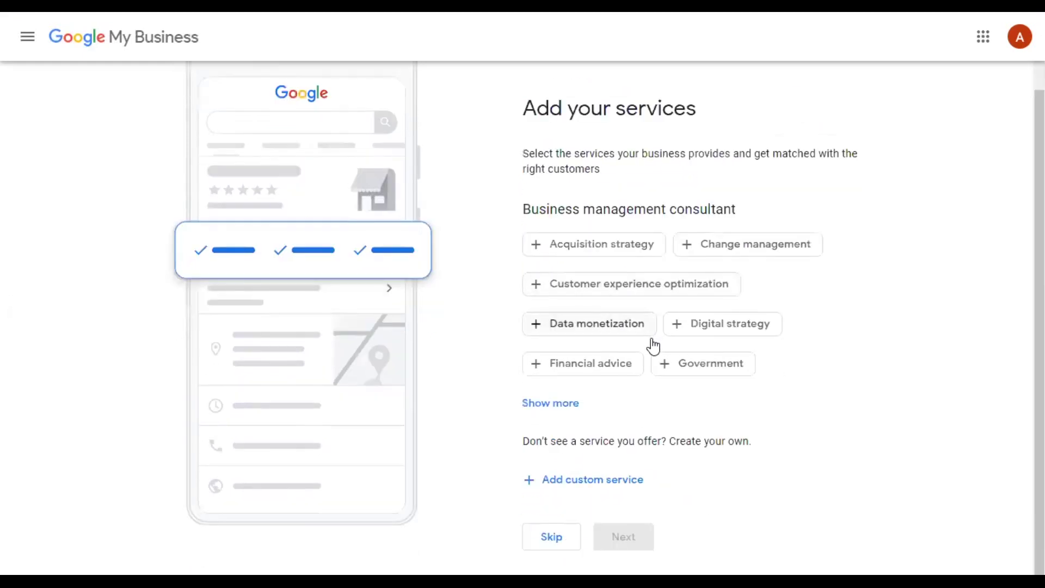
pyautogui.press('Tab')
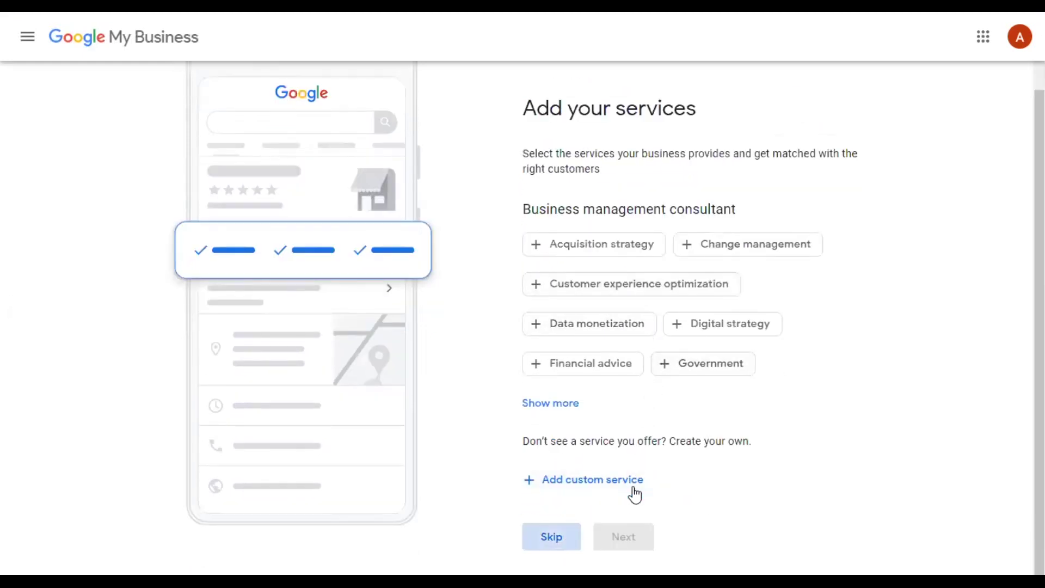
pyautogui.press('Return')
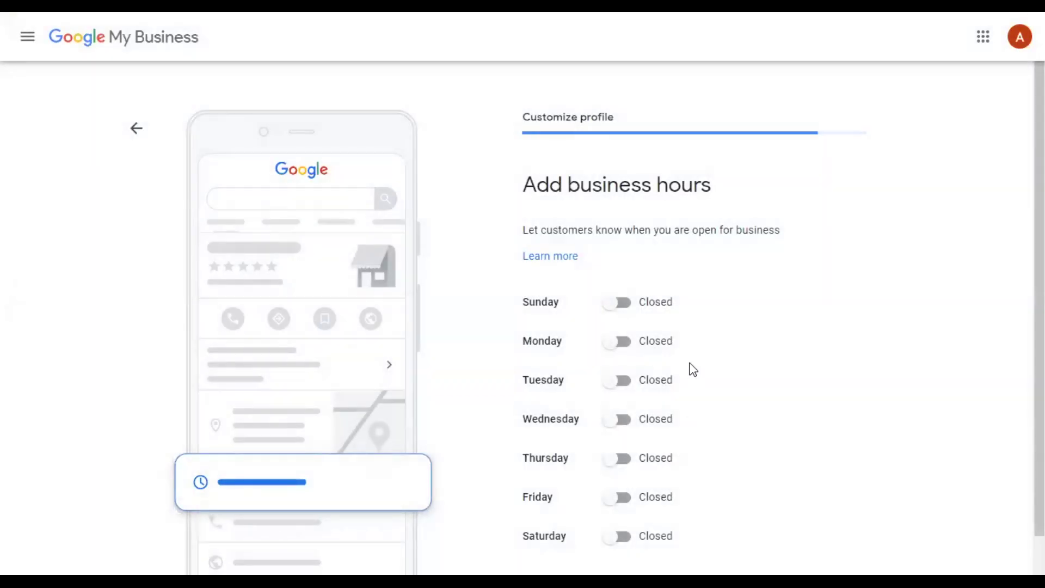
pyautogui.scroll(-1, 693, 369)
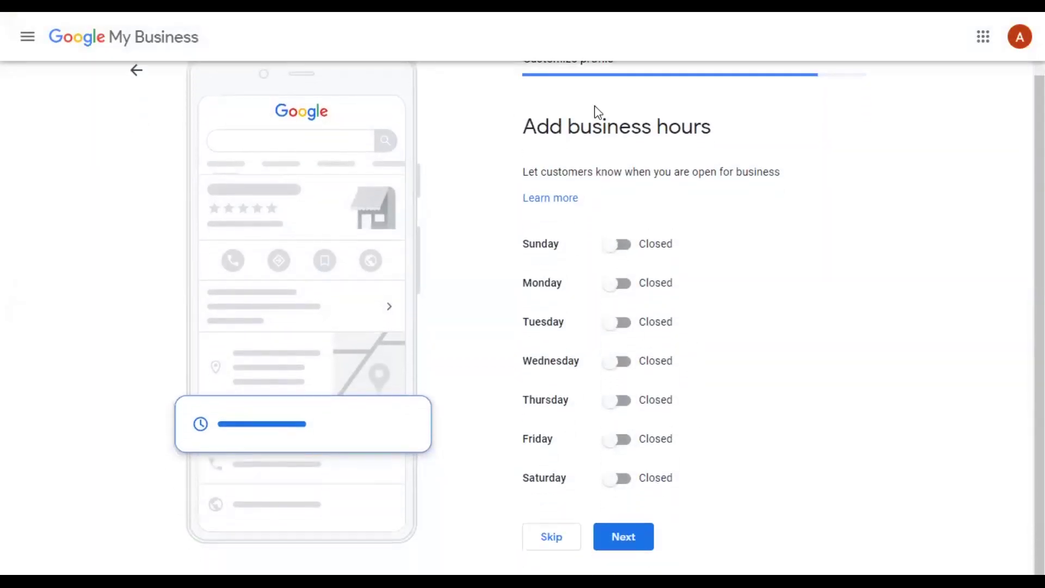
pyautogui.press('Tab')
pyautogui.press('Return')
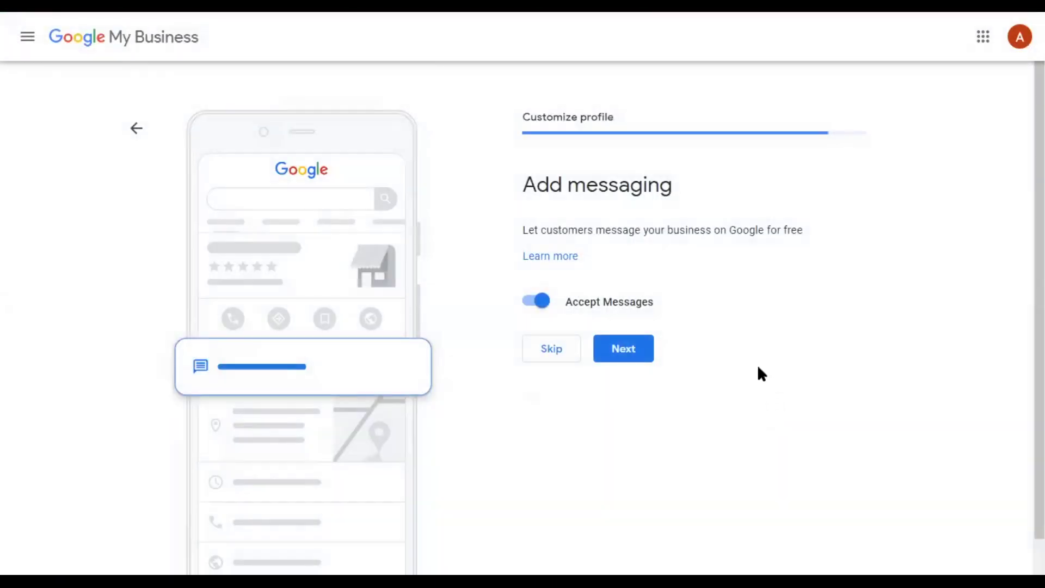
# Skip the messaging, business description, business photos and Google Ads stages of the profile customization.
pyautogui.click(550, 351)
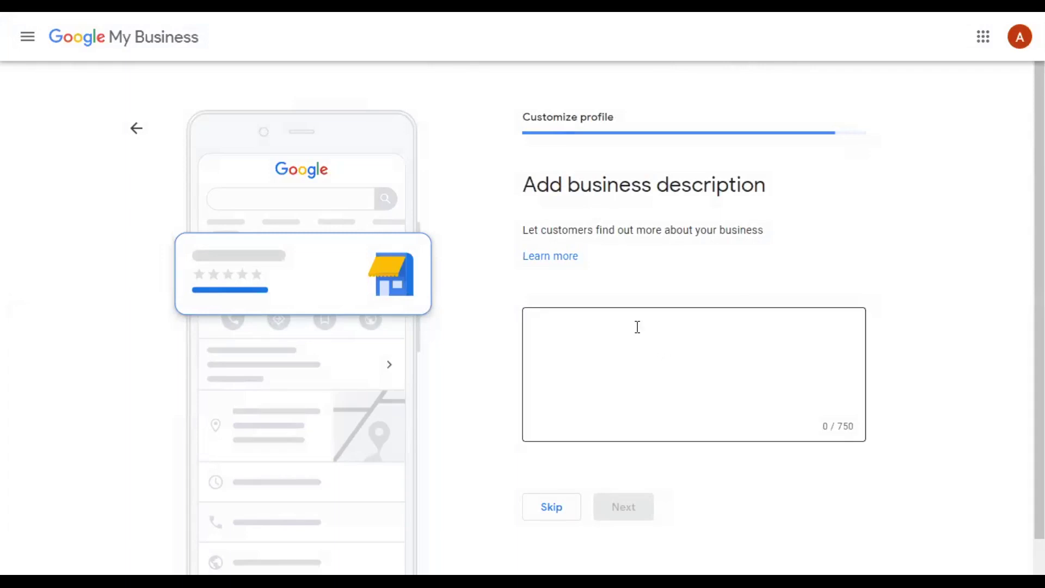
pyautogui.scroll(-1, 585, 370)
pyautogui.click(550, 456)
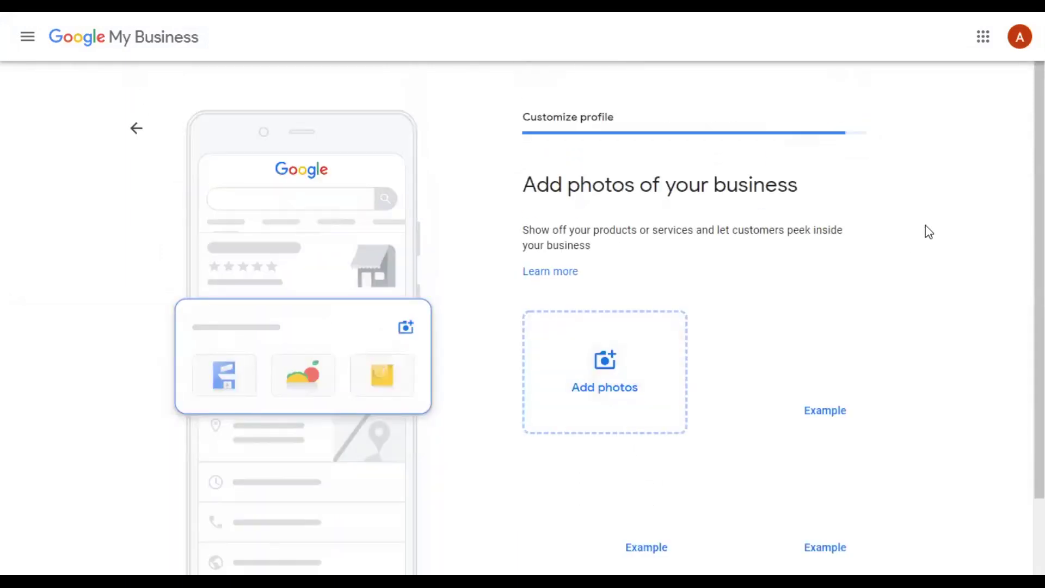
pyautogui.scroll(-2, 930, 245)
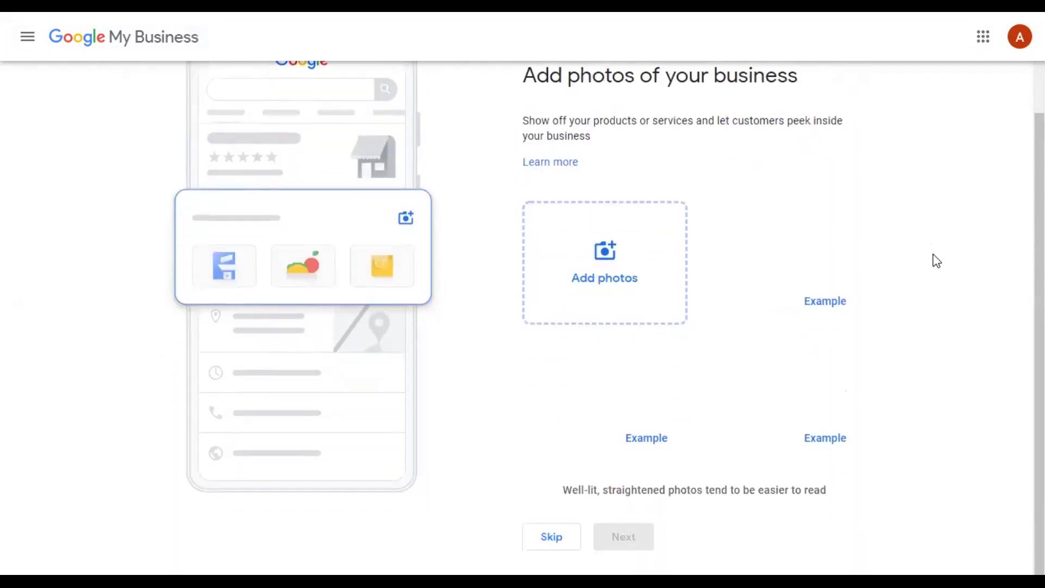
pyautogui.click(550, 537)
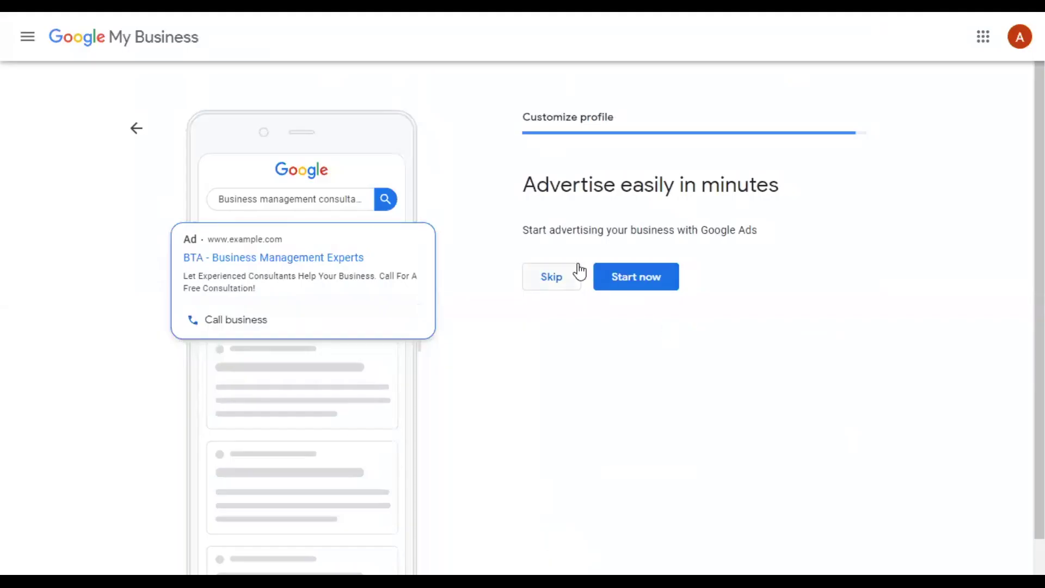
pyautogui.click(550, 281)
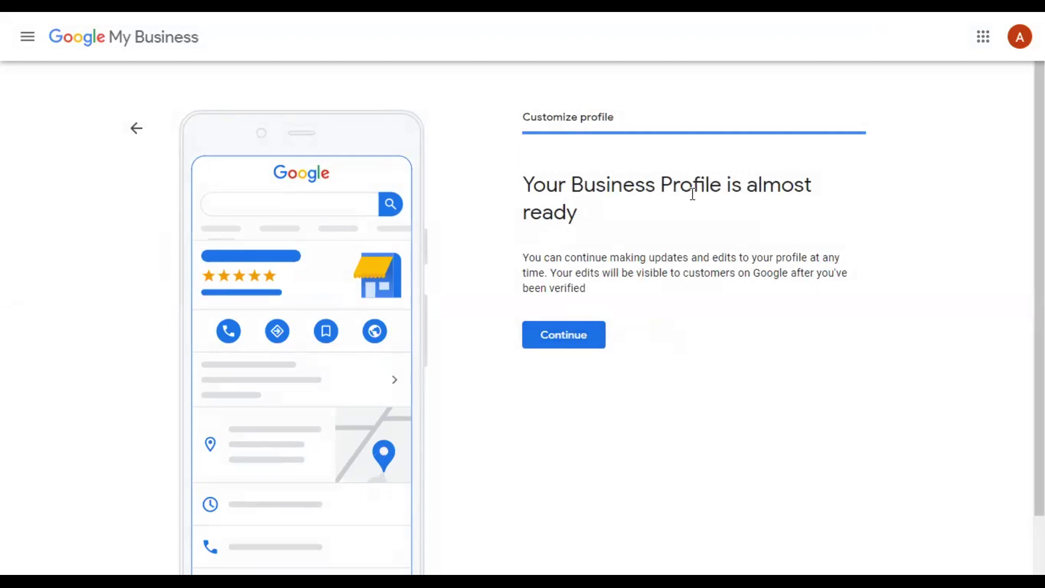
# Finish the profile setup to reach the business dashboard and dismiss the satisfaction survey.
pyautogui.click(545, 334)
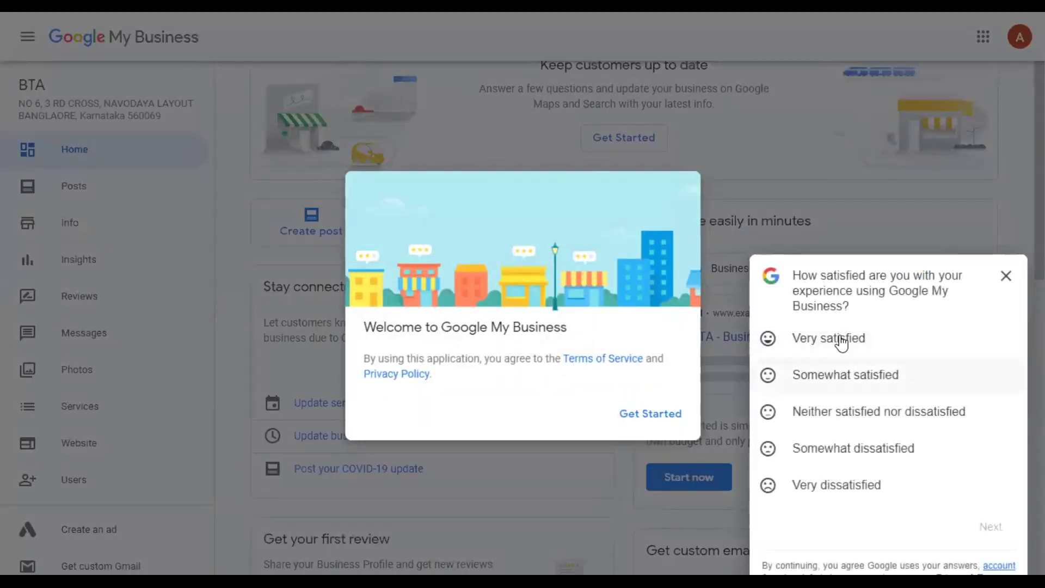
pyautogui.click(1005, 278)
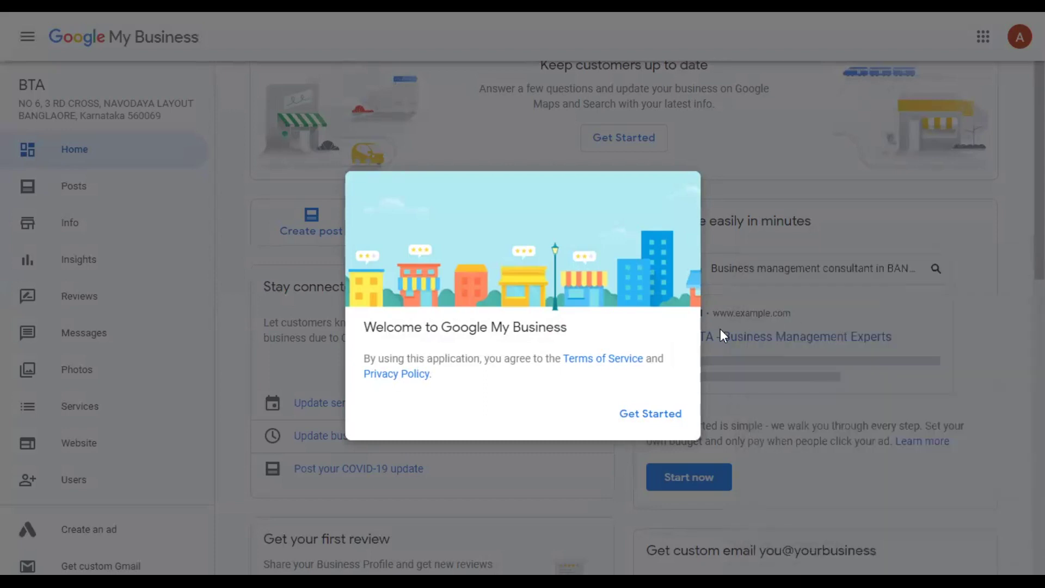